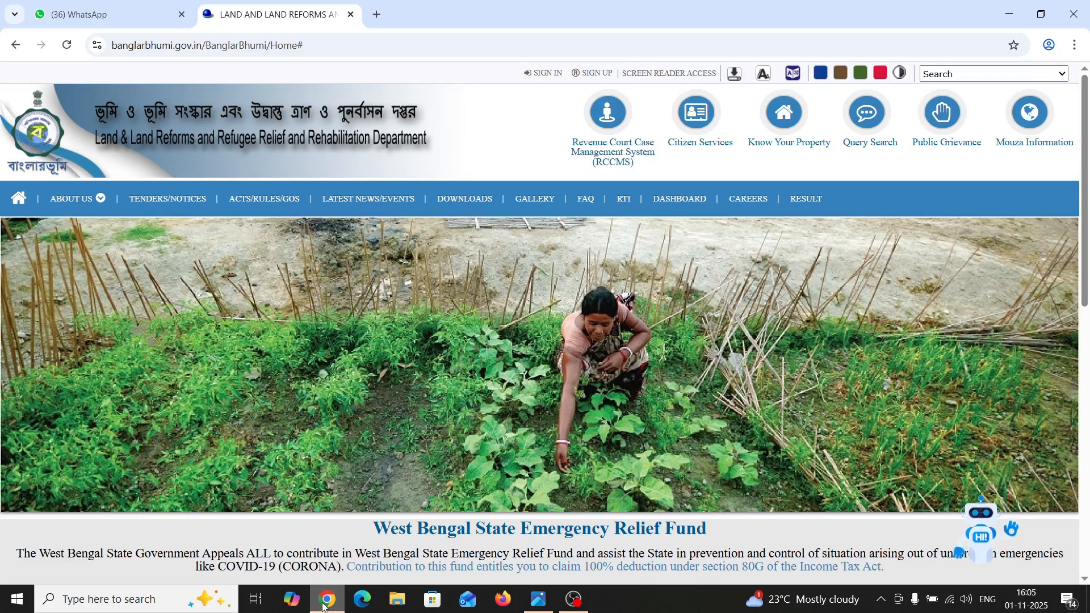
In a new browser tab, search Google for 'banglarbhumi' using the history suggestion
{"action": "left_click", "coordinate": [372, 17]}
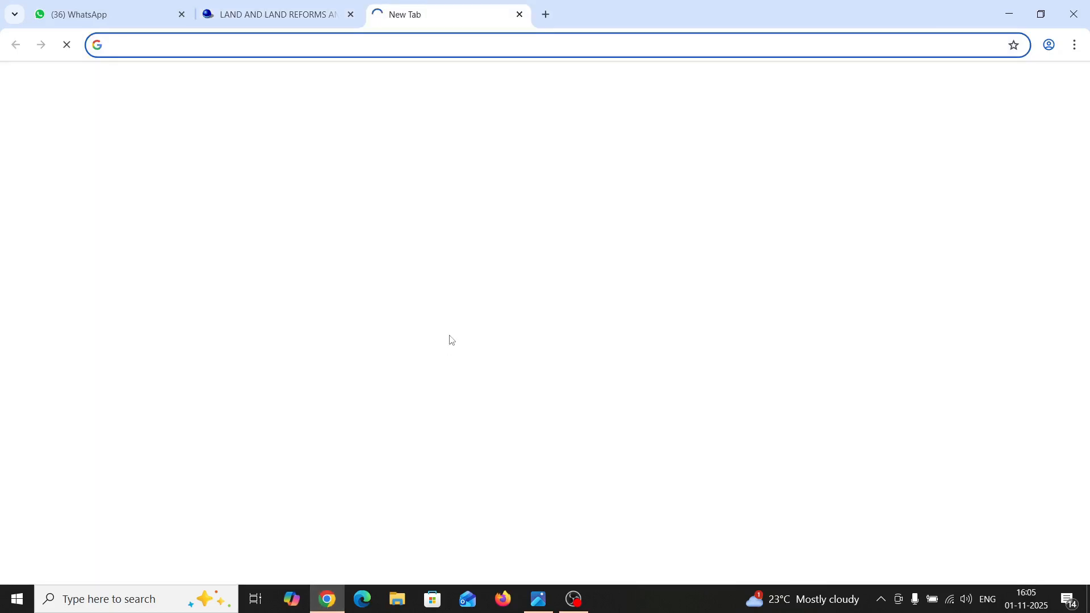
{"action": "left_click", "coordinate": [288, 21]}
{"action": "left_click", "coordinate": [420, 9]}
{"action": "left_click", "coordinate": [425, 265]}
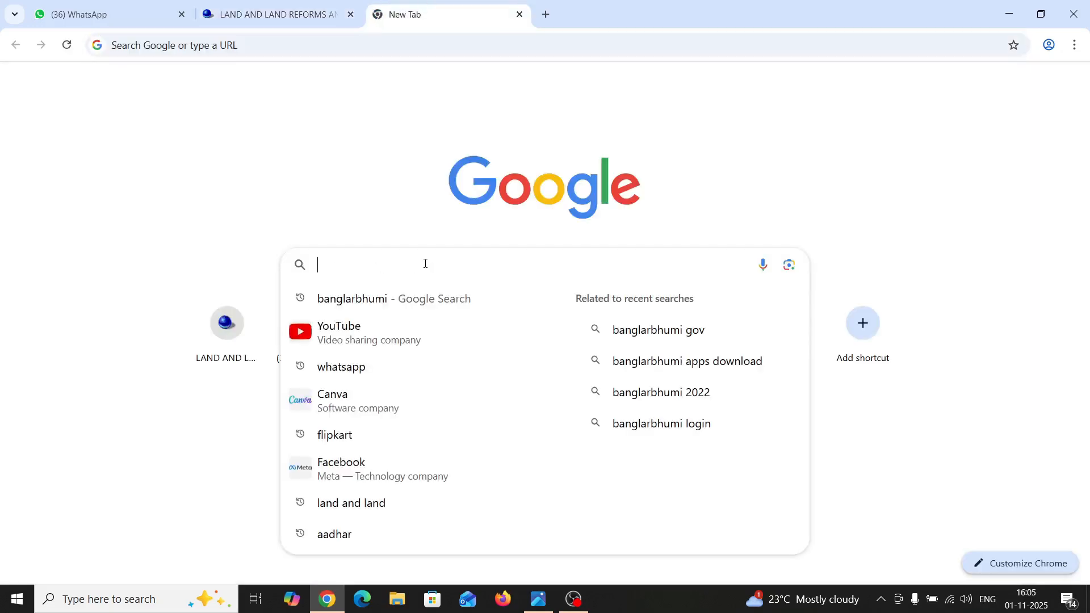
{"action": "left_click", "coordinate": [404, 300]}
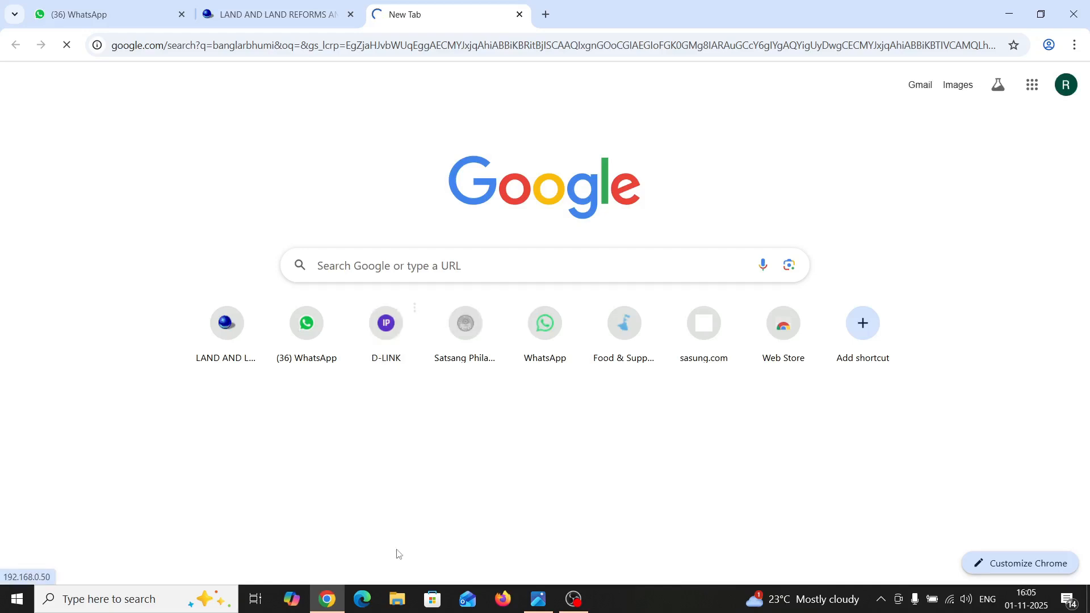
{"action": "left_click", "coordinate": [314, 17]}
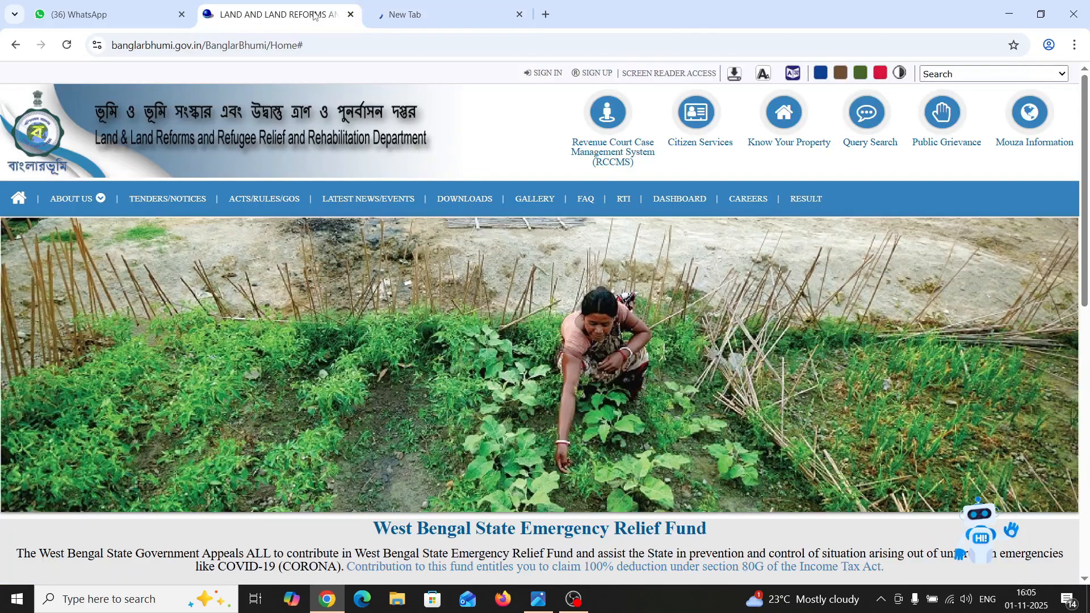
{"action": "left_click", "coordinate": [419, 12]}
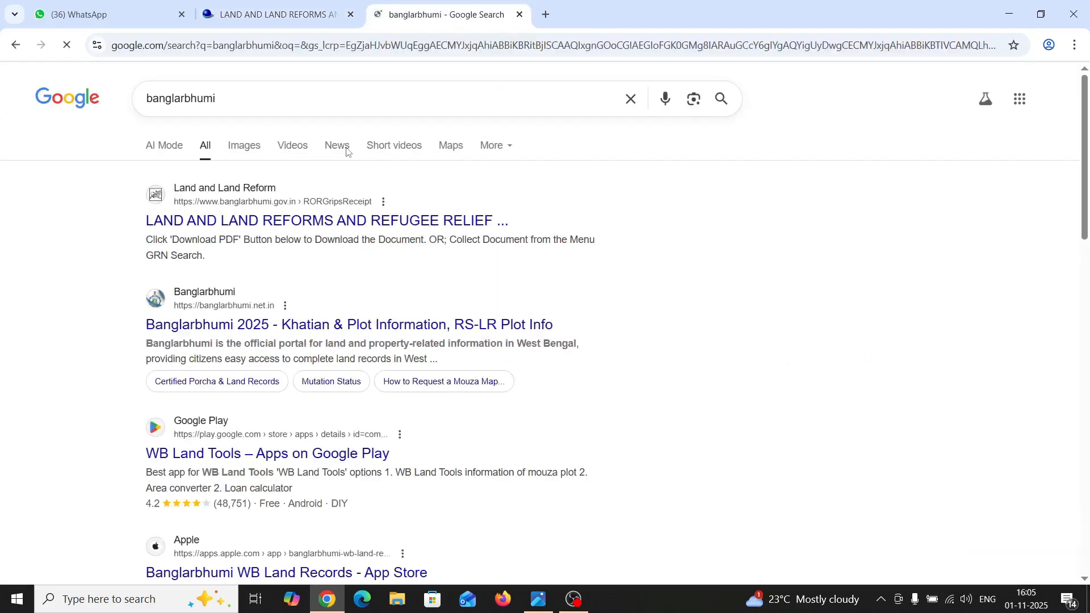
Open the Land and Land Reforms result, try the GRIPS receipt PDF download, then return to the home page
{"action": "left_click", "coordinate": [228, 188]}
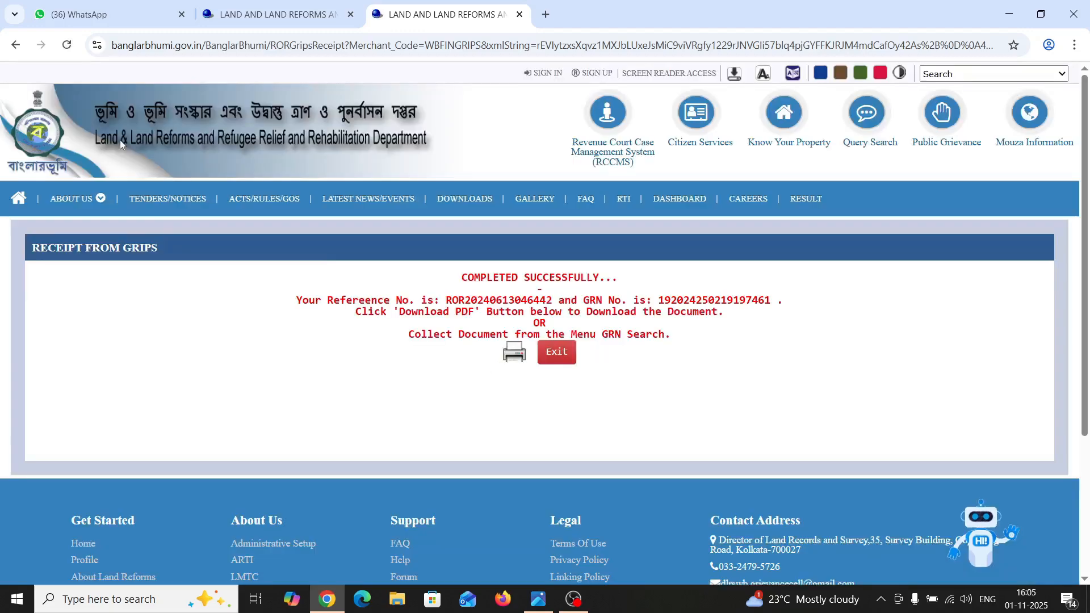
{"action": "mouse_move", "coordinate": [108, 257]}
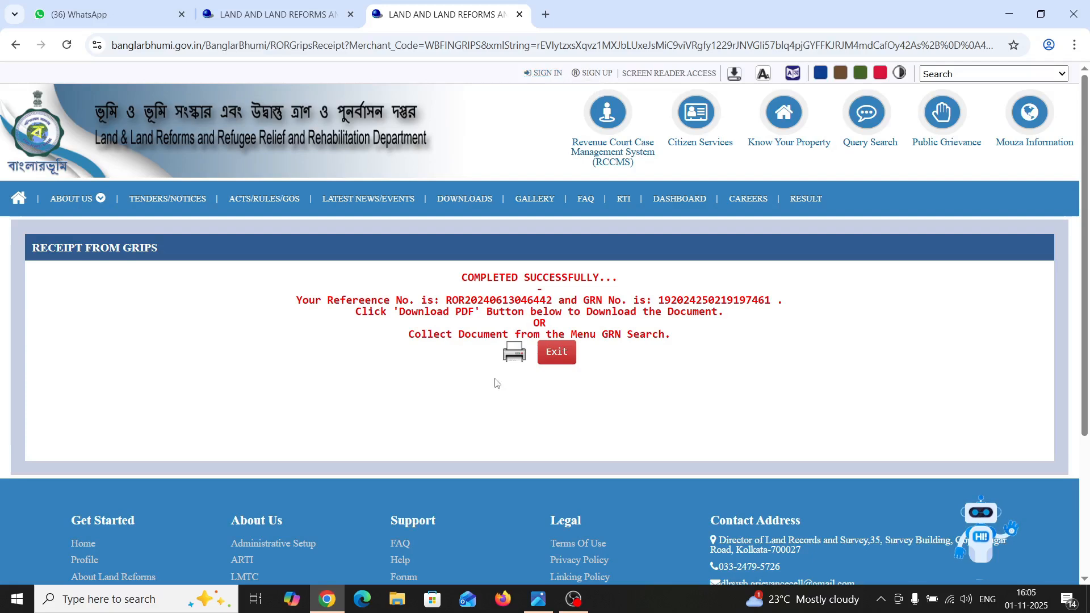
{"action": "left_click", "coordinate": [507, 348]}
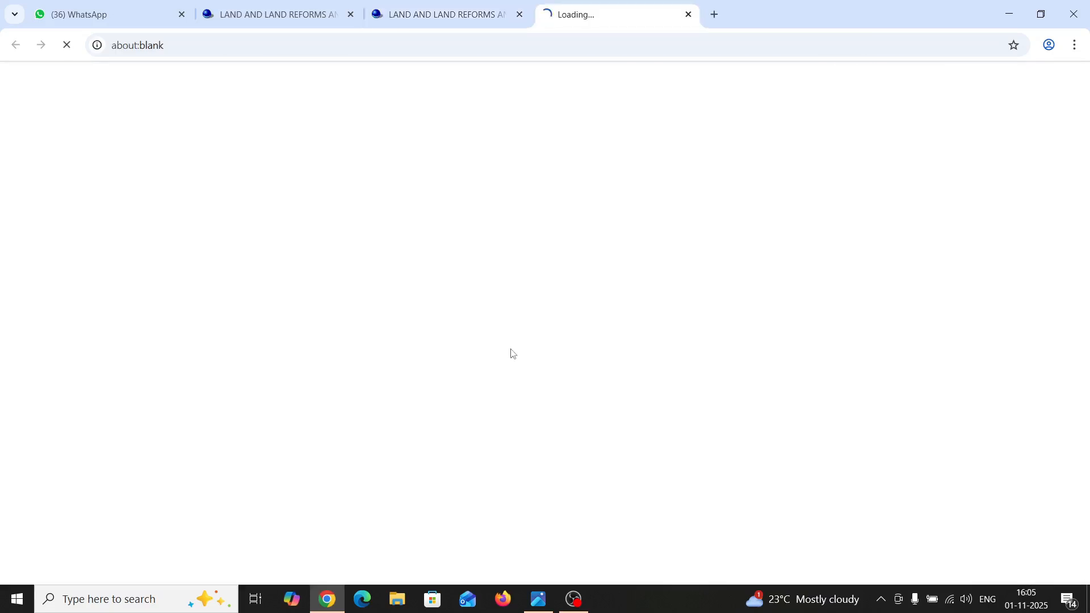
{"action": "left_click", "coordinate": [434, 15]}
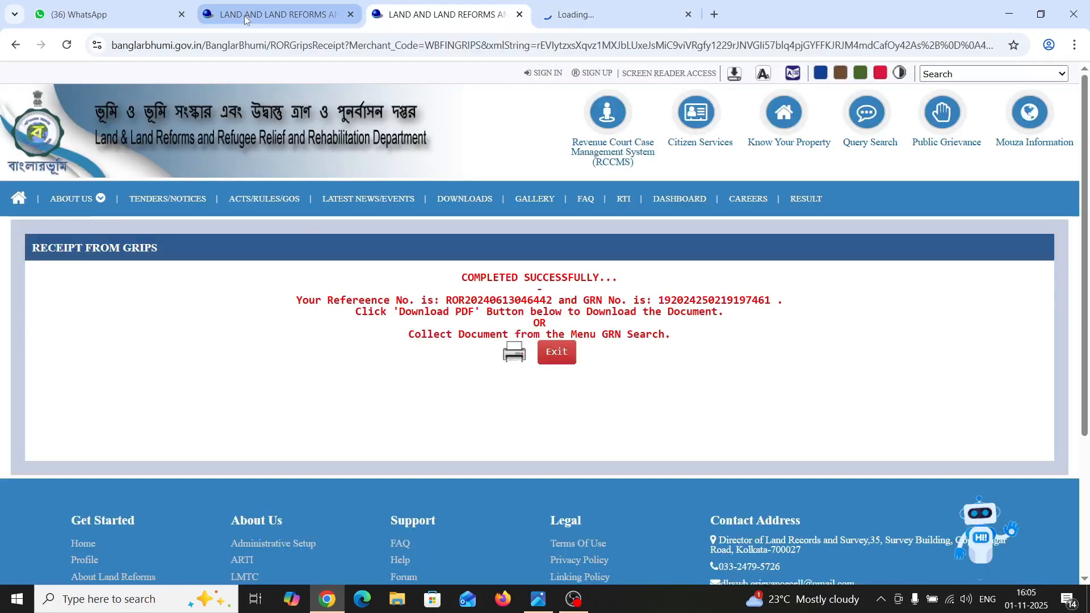
{"action": "left_click", "coordinate": [246, 14]}
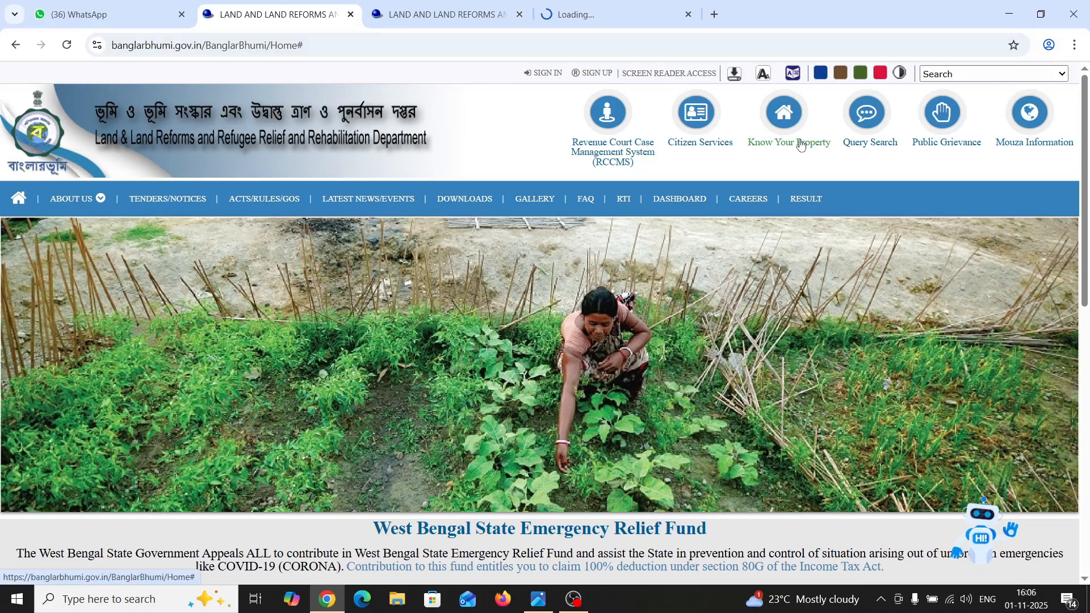
Open Know Your Property and sign in as a citizen with the captcha and the OTP
{"action": "left_click", "coordinate": [801, 143]}
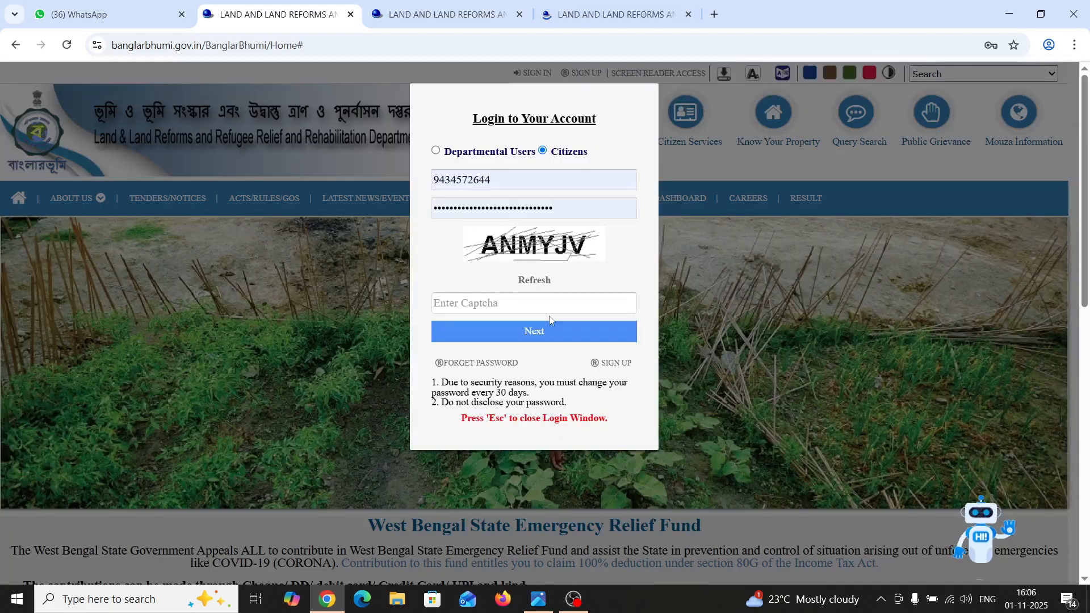
{"action": "left_click", "coordinate": [539, 301]}
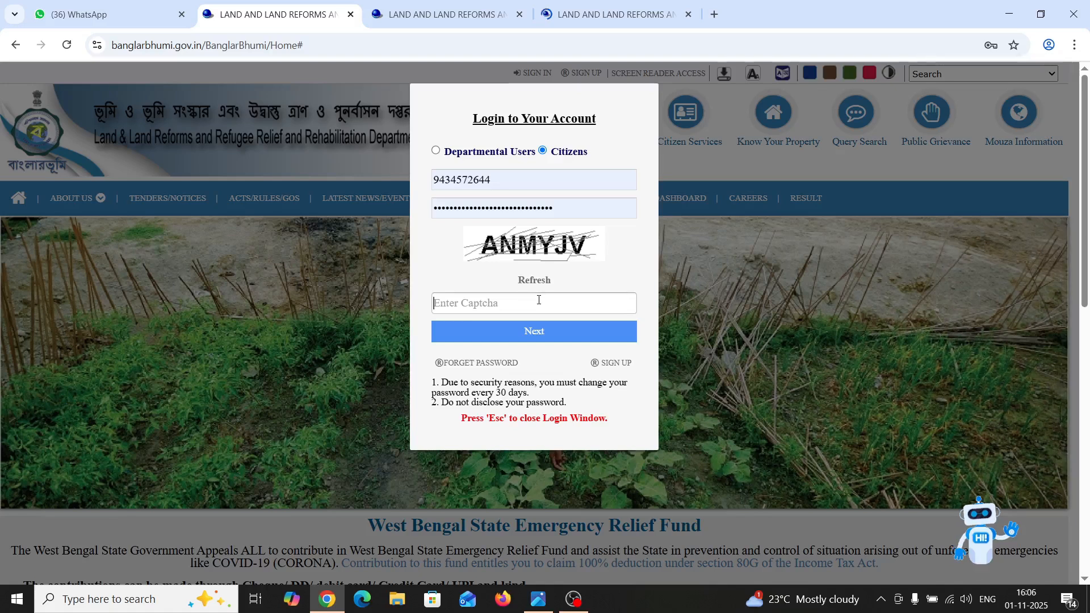
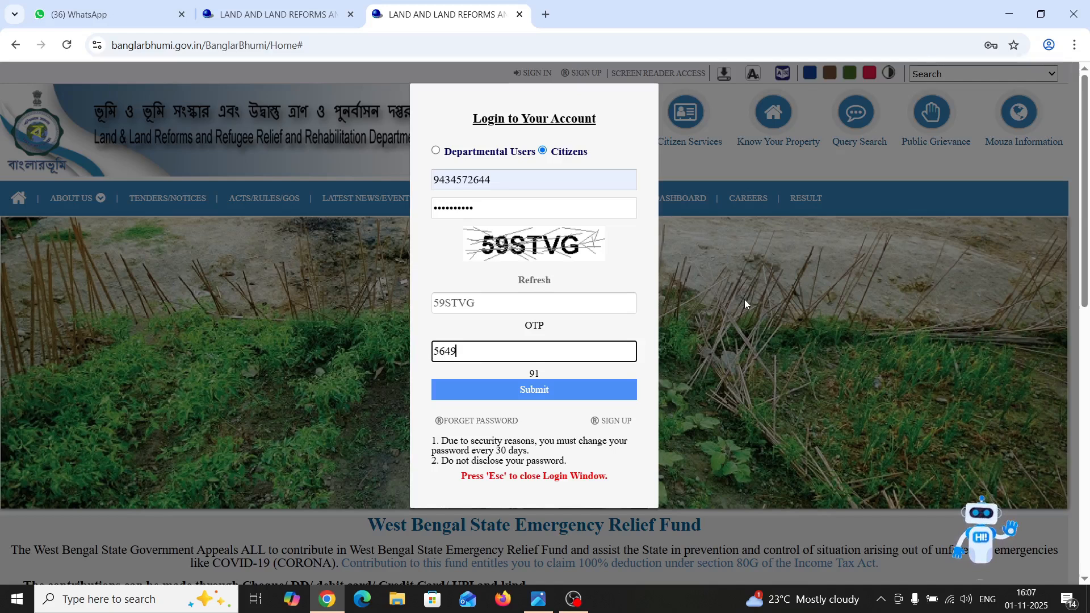
{"action": "left_click", "coordinate": [579, 389]}
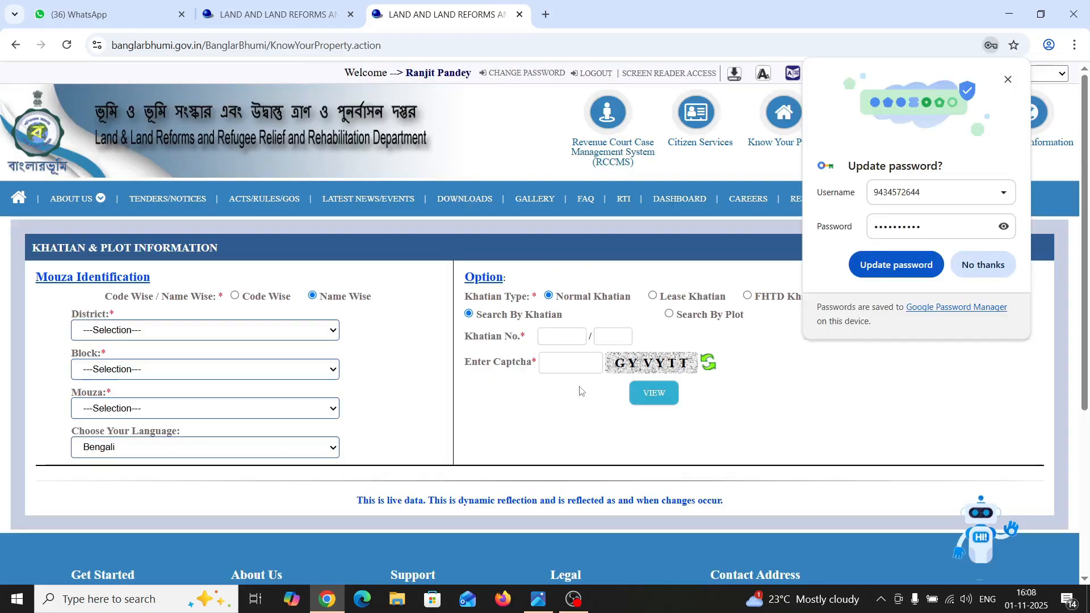
Accept Chrome's password update, switch mouza identification to Code Wise, and open the District list
{"action": "left_click", "coordinate": [900, 266]}
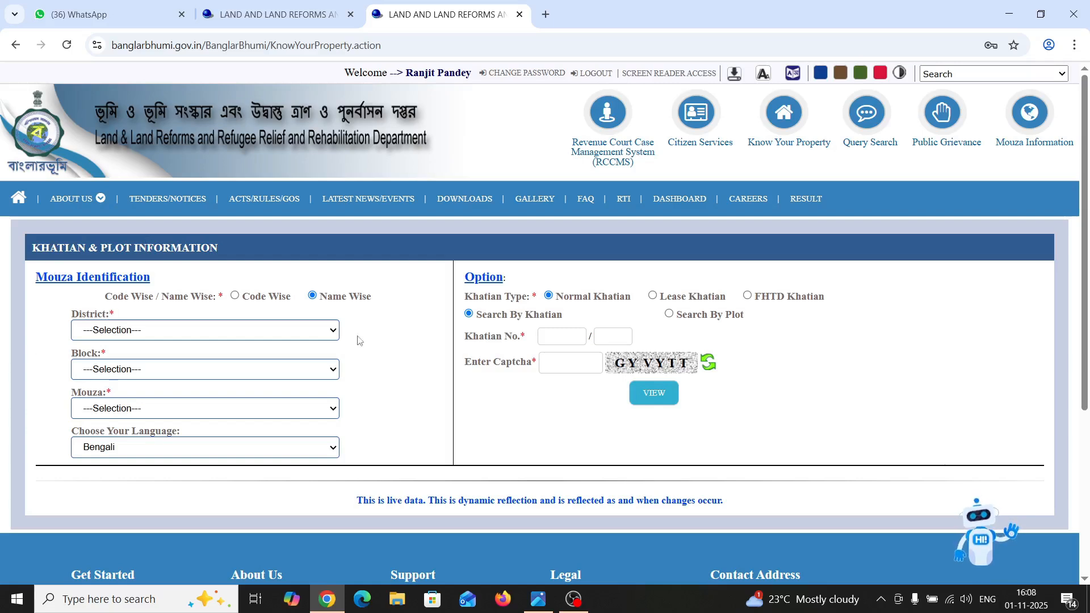
{"action": "left_click", "coordinate": [236, 298]}
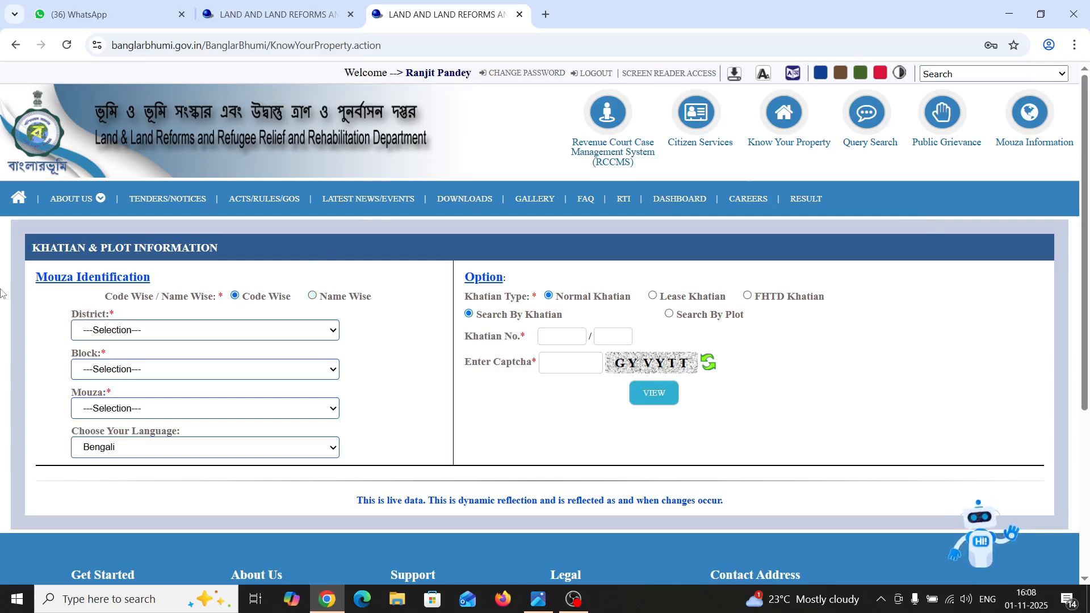
{"action": "left_click_drag", "start_coordinate": [36, 278], "coordinate": [159, 278]}
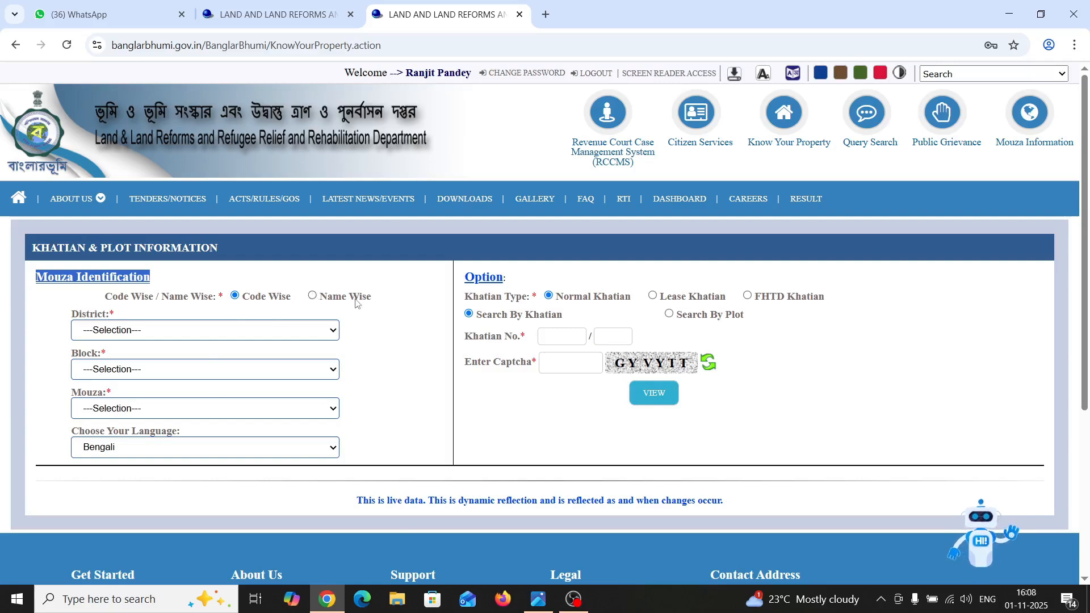
{"action": "left_click", "coordinate": [105, 335]}
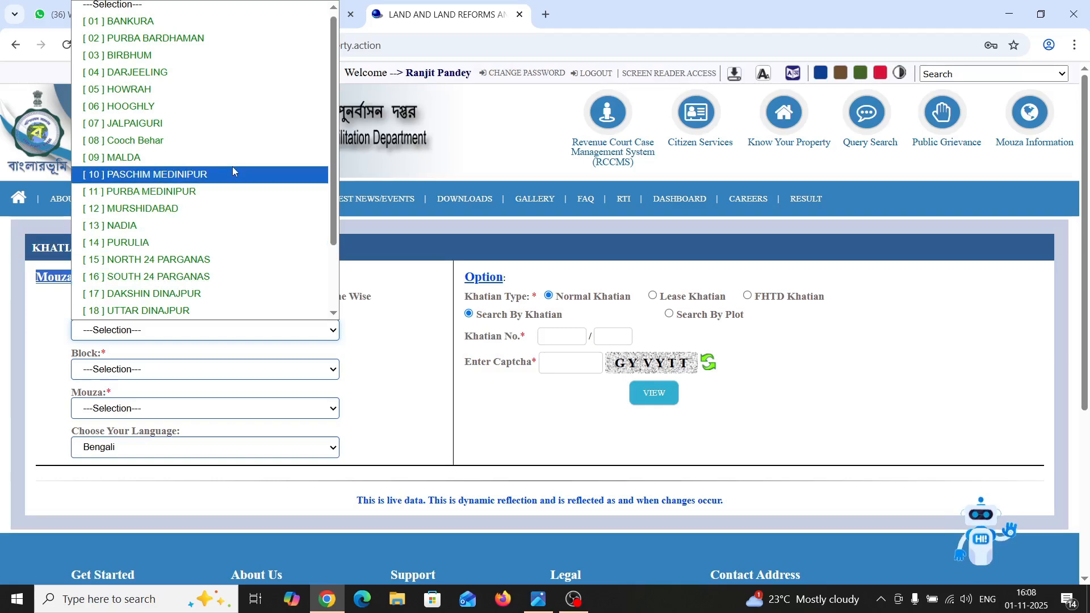
{"action": "left_click", "coordinate": [218, 154]}
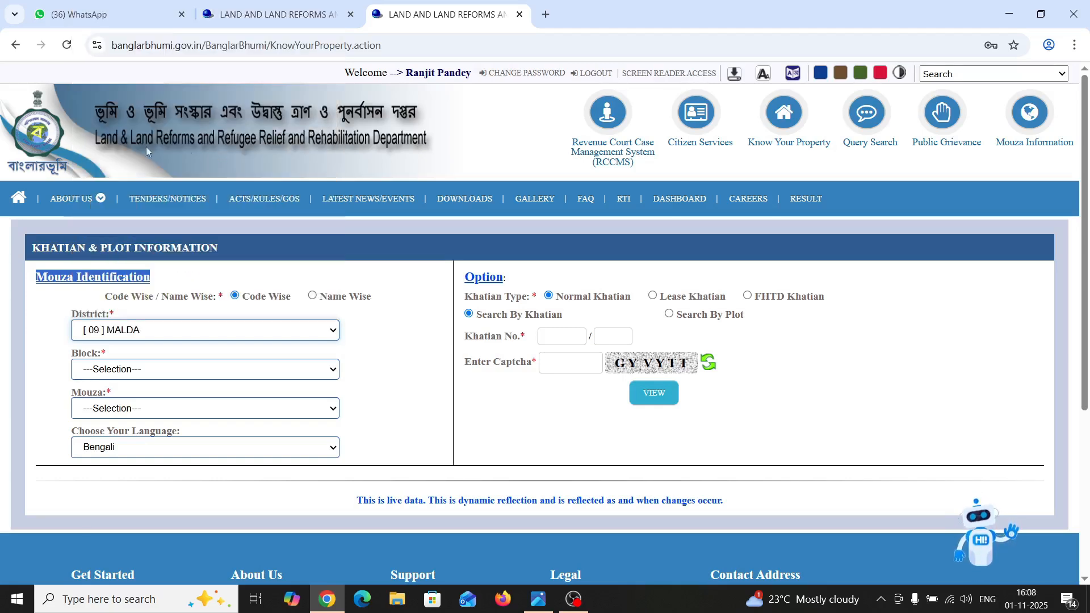
{"action": "left_click", "coordinate": [143, 370]}
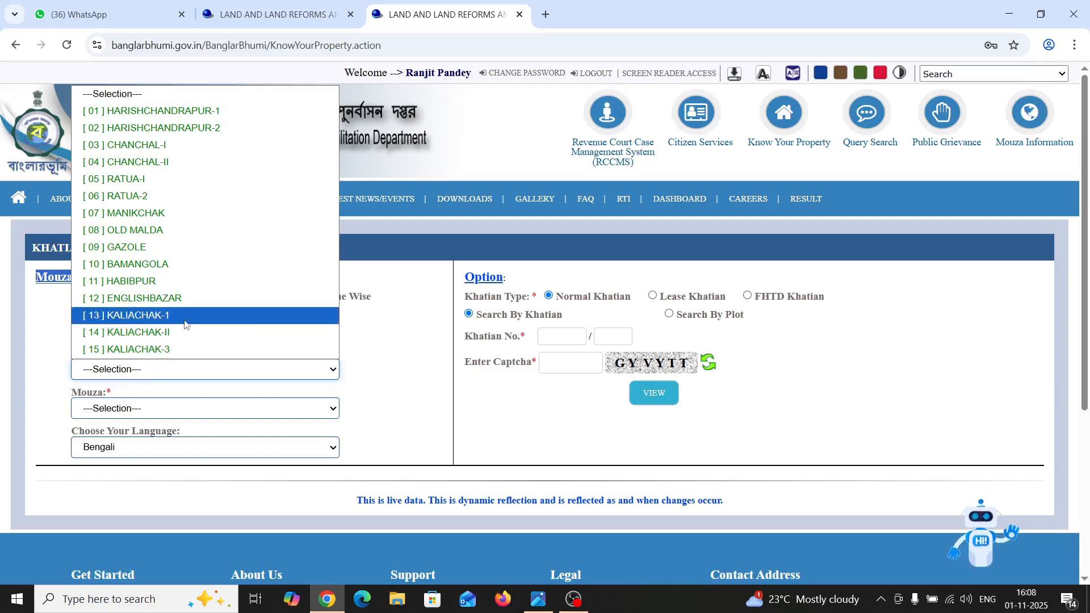
{"action": "left_click", "coordinate": [191, 300]}
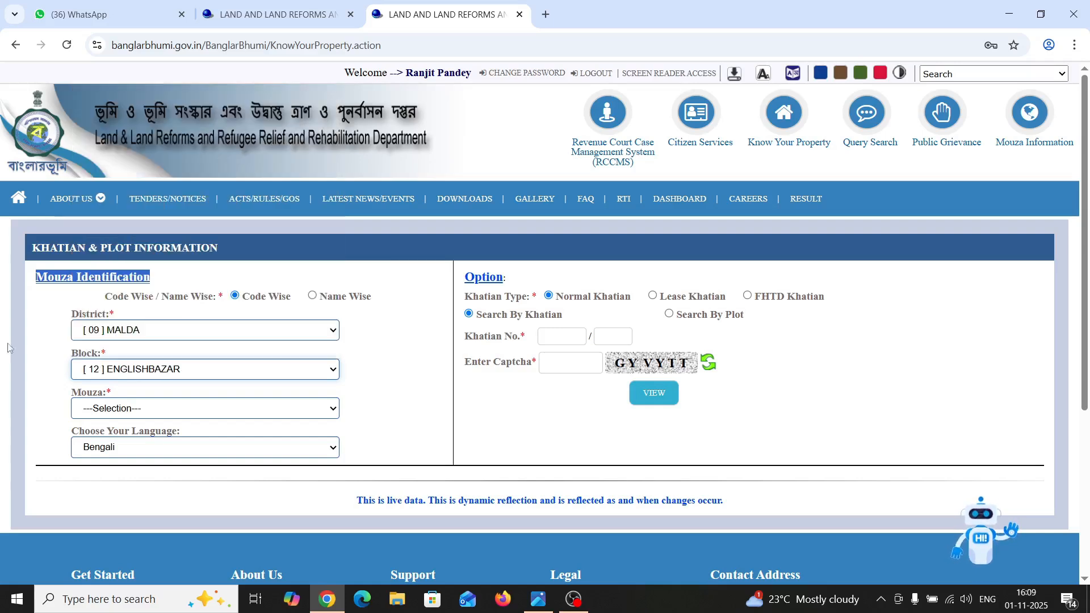
{"action": "left_click", "coordinate": [141, 410]}
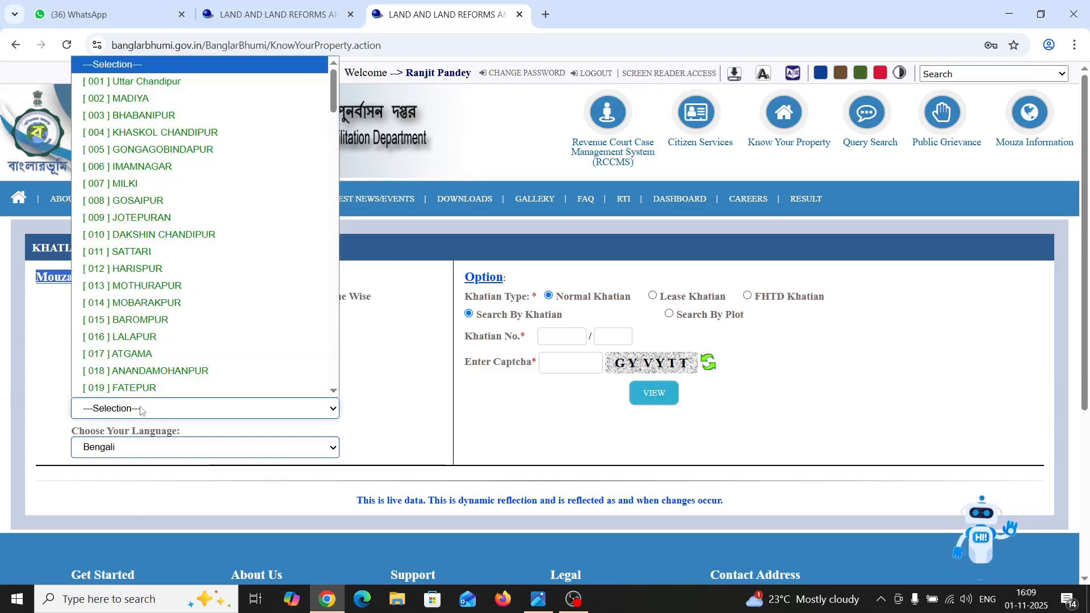
{"action": "scroll", "coordinate": [182, 329], "scroll_direction": "down", "scroll_amount": 10}
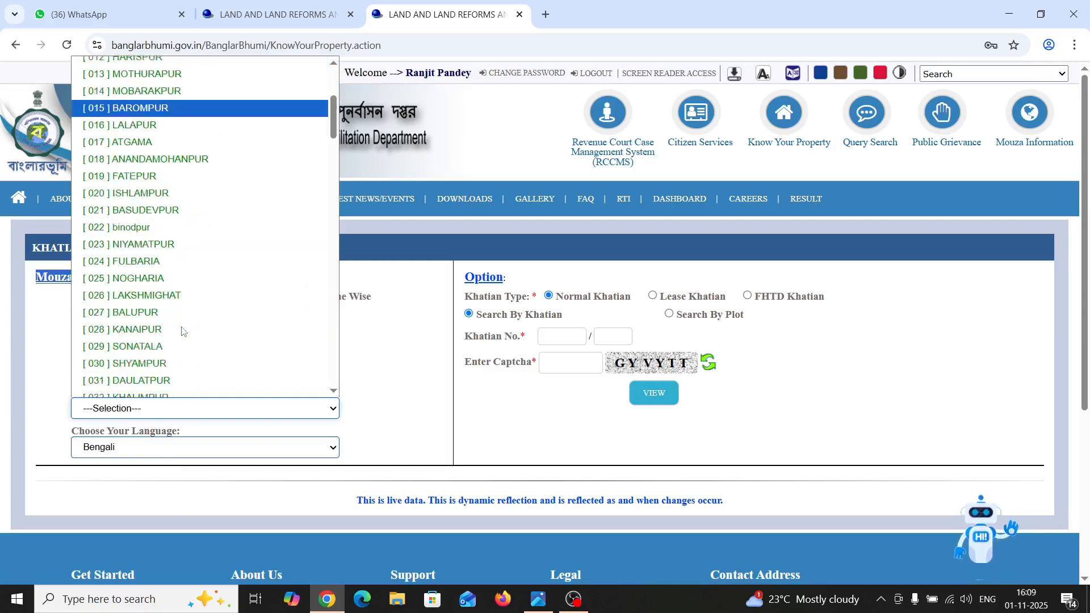
{"action": "scroll", "coordinate": [182, 331], "scroll_direction": "down", "scroll_amount": 3}
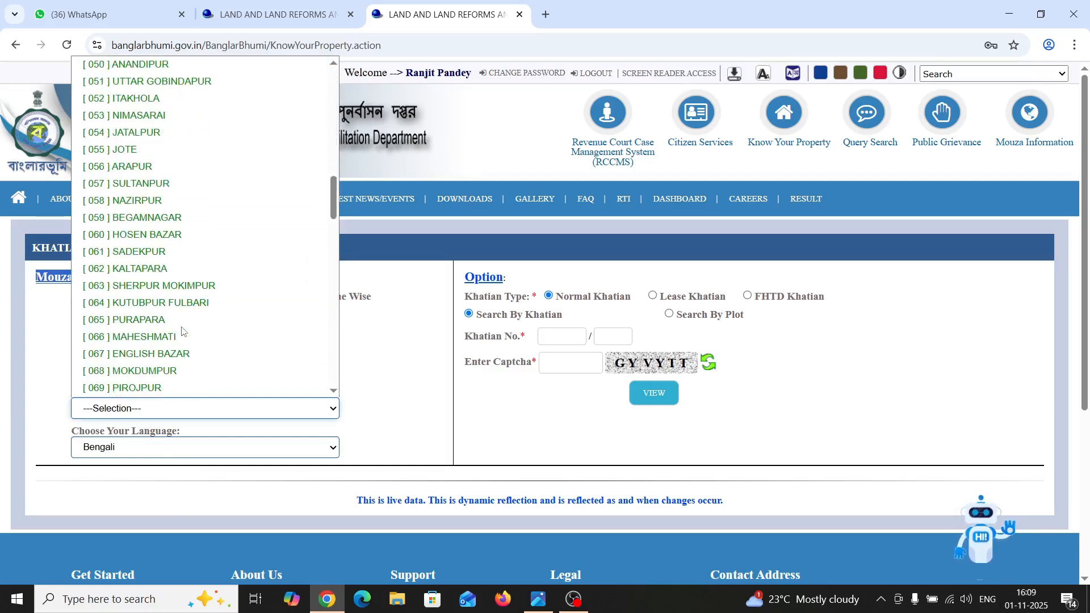
{"action": "left_click", "coordinate": [160, 388]}
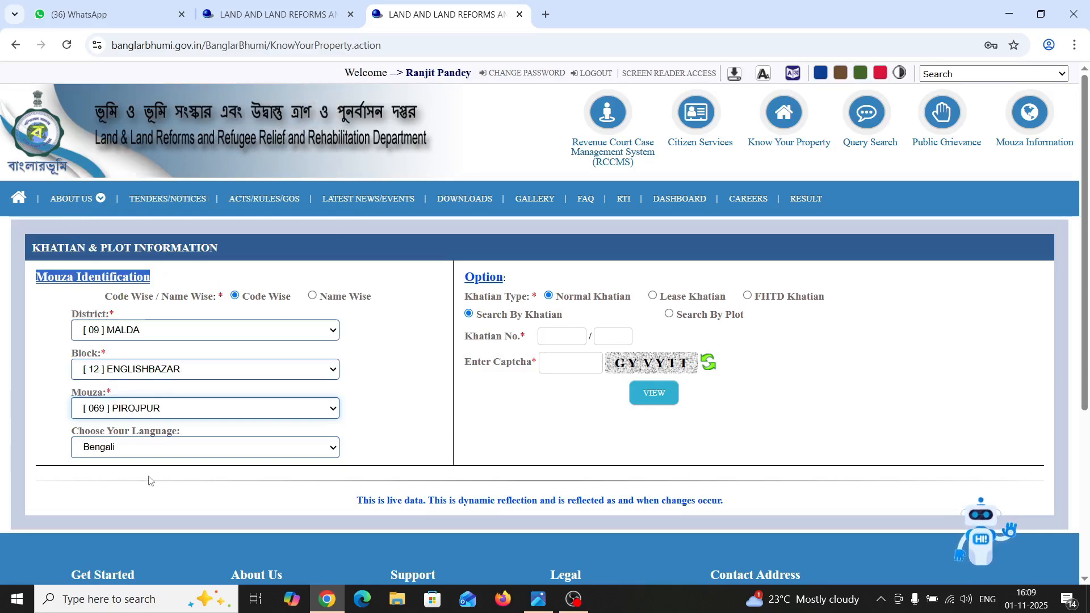
{"action": "left_click", "coordinate": [143, 453]}
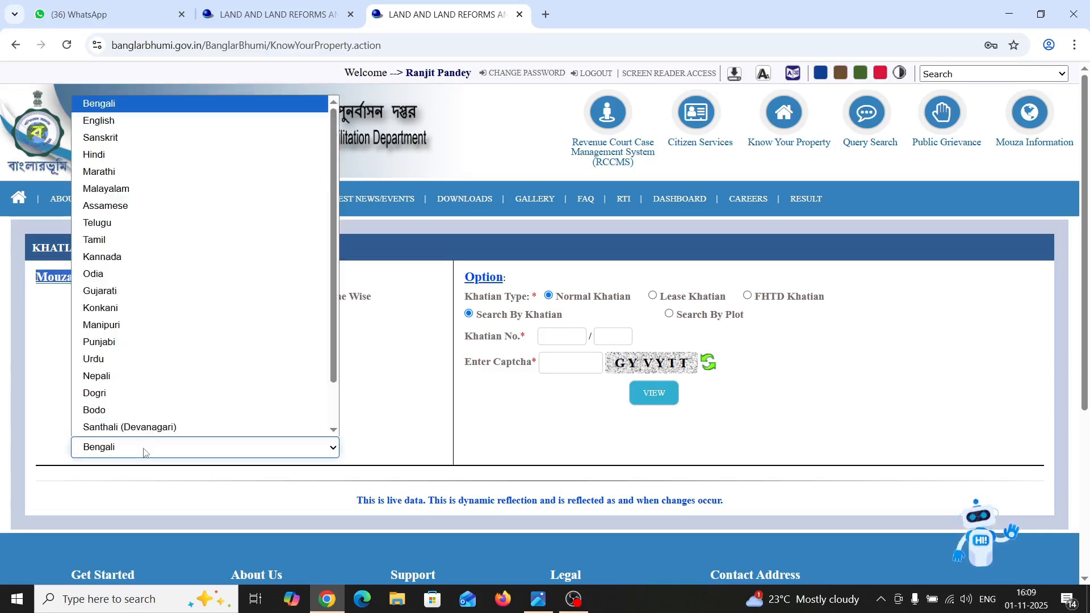
{"action": "left_click", "coordinate": [143, 453]}
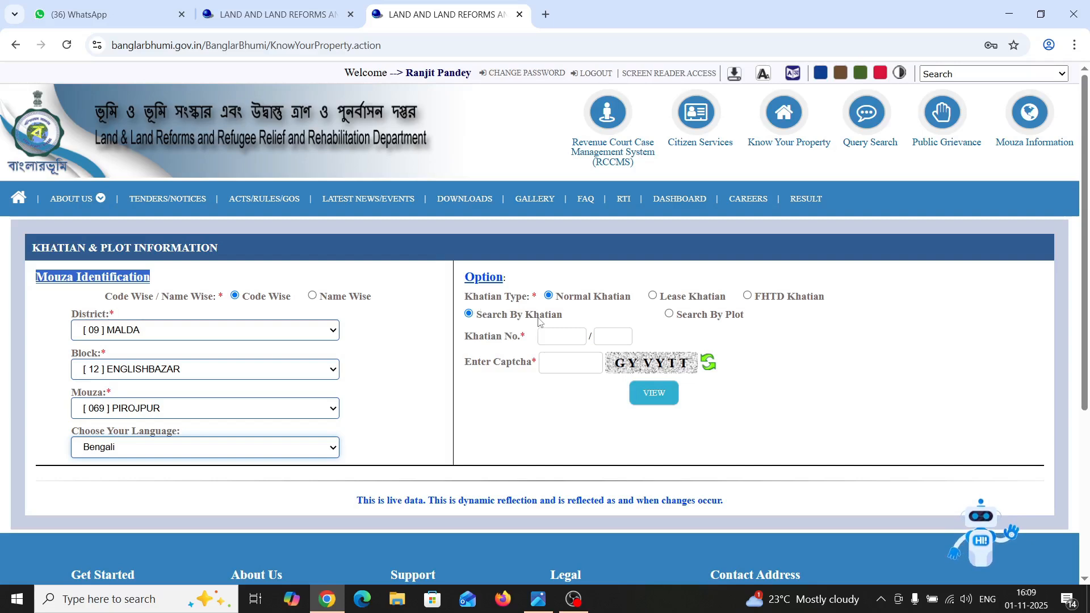
Search by plot number 380 with the captcha entered
{"action": "left_click", "coordinate": [669, 314]}
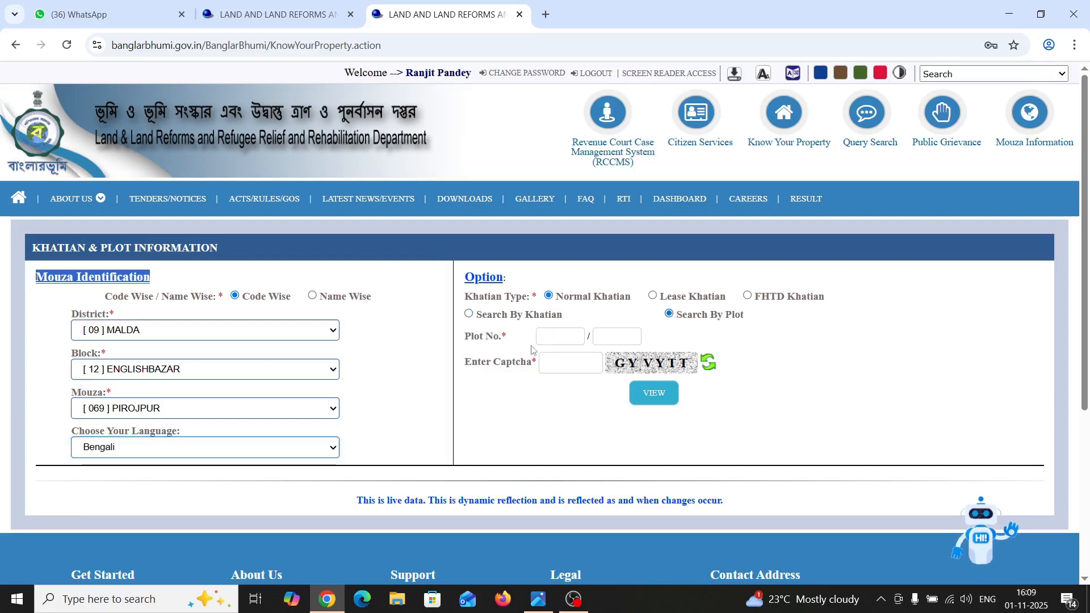
{"action": "left_click", "coordinate": [572, 338]}
{"action": "type", "text": "380"}
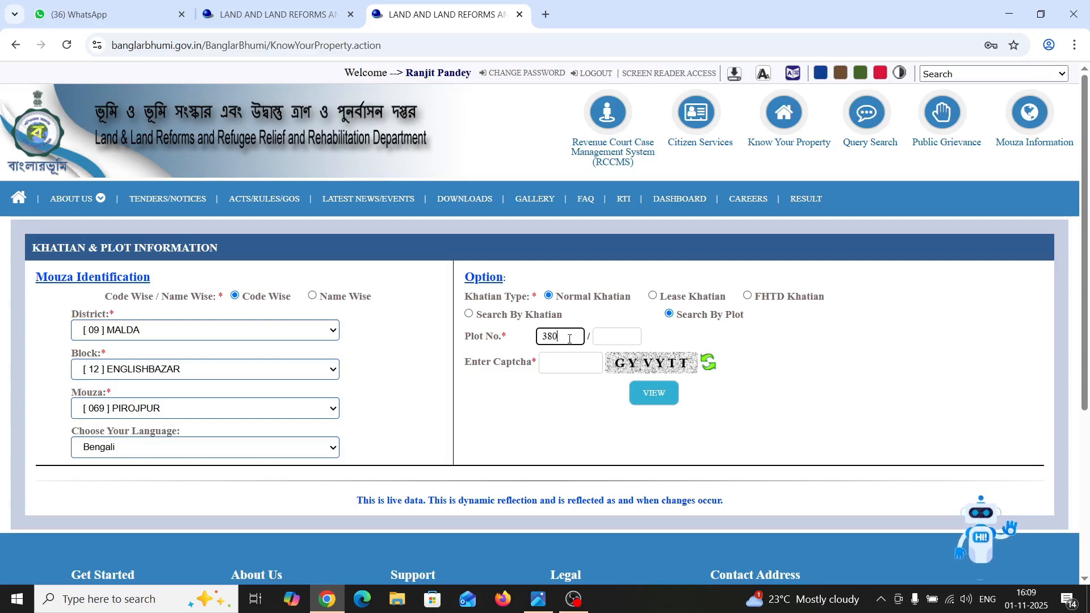
{"action": "left_click", "coordinate": [585, 365]}
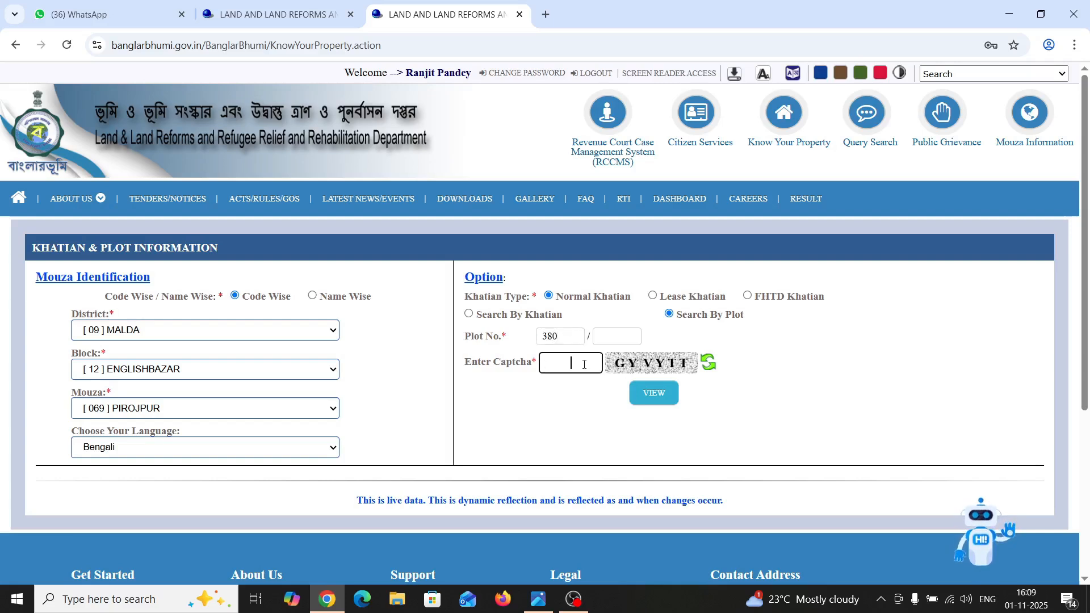
{"action": "type", "text": "GYV"}
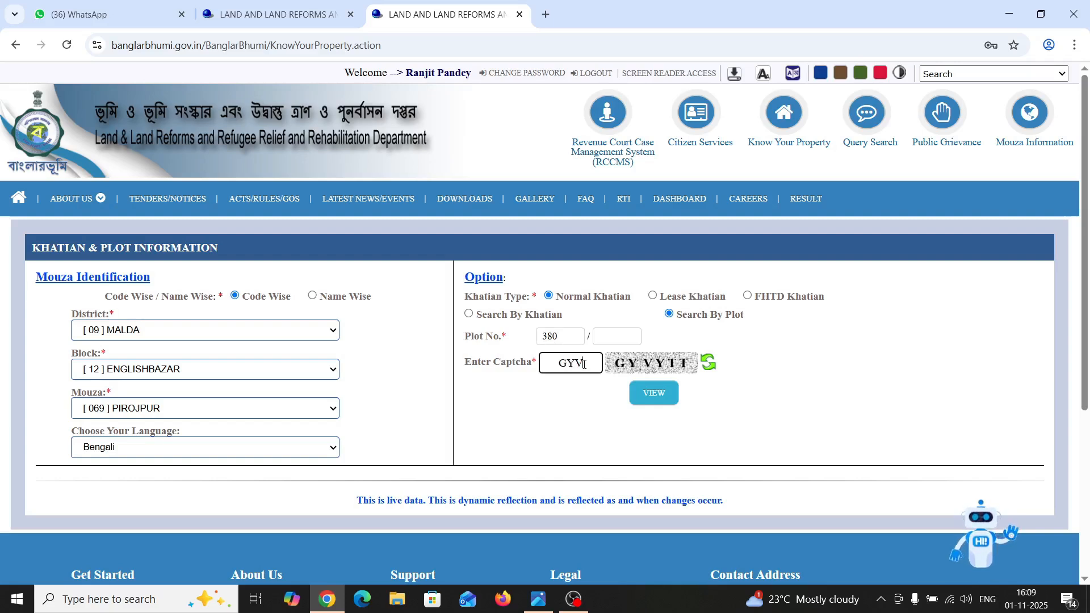
{"action": "type", "text": "V"}
{"action": "type", "text": "TT"}
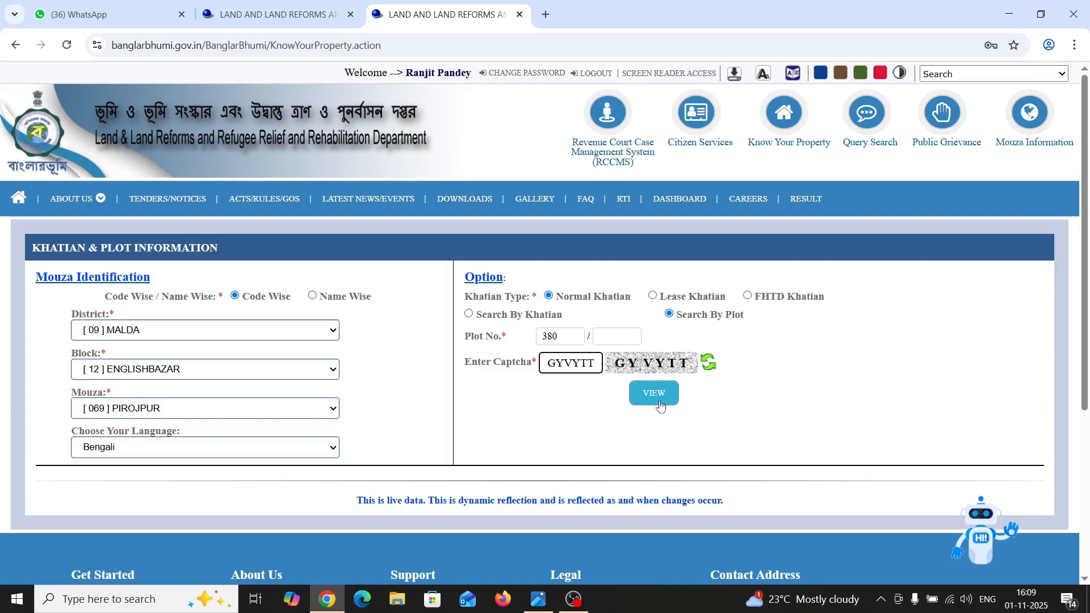
{"action": "left_click", "coordinate": [659, 395]}
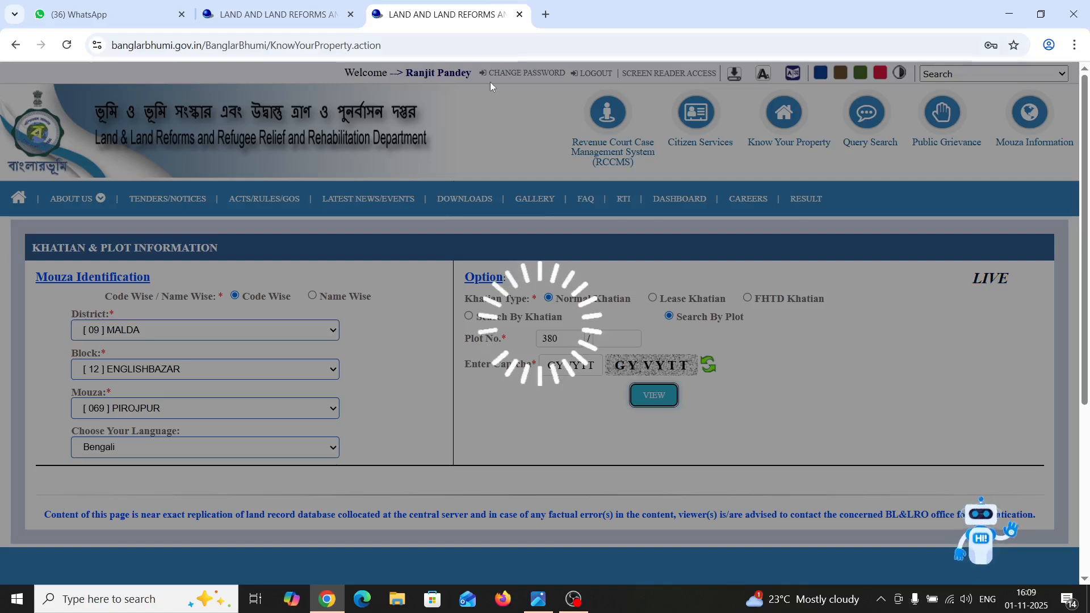
Review plot 380's khatian holders, fathers' names and shares, totalling 2.085 acres
{"action": "scroll", "coordinate": [443, 267], "scroll_direction": "down", "scroll_amount": 2}
{"action": "scroll", "coordinate": [444, 271], "scroll_direction": "down", "scroll_amount": 1}
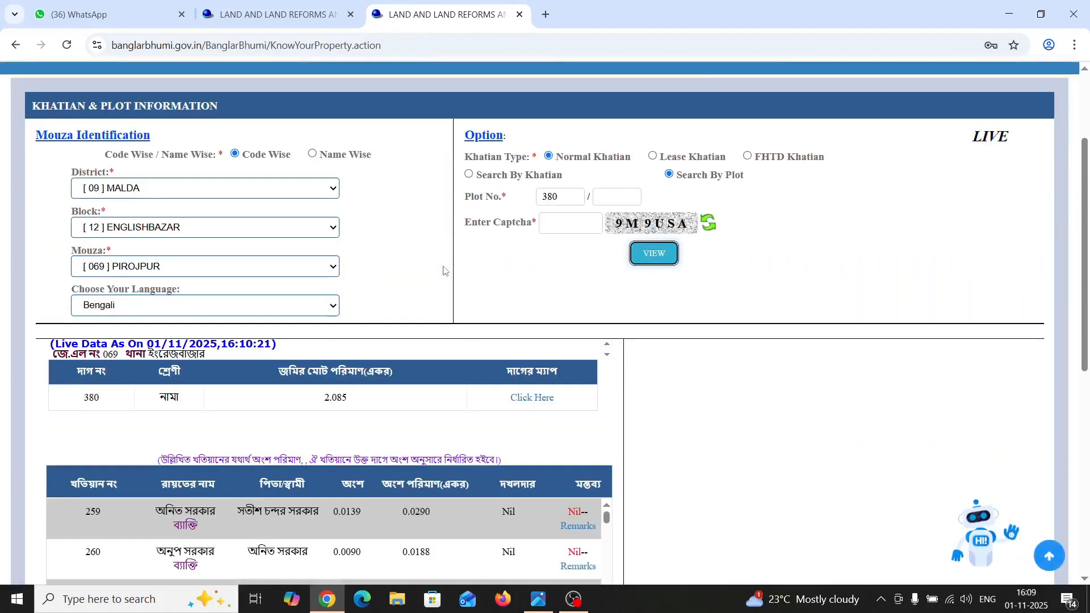
{"action": "scroll", "coordinate": [443, 271], "scroll_direction": "down", "scroll_amount": 1}
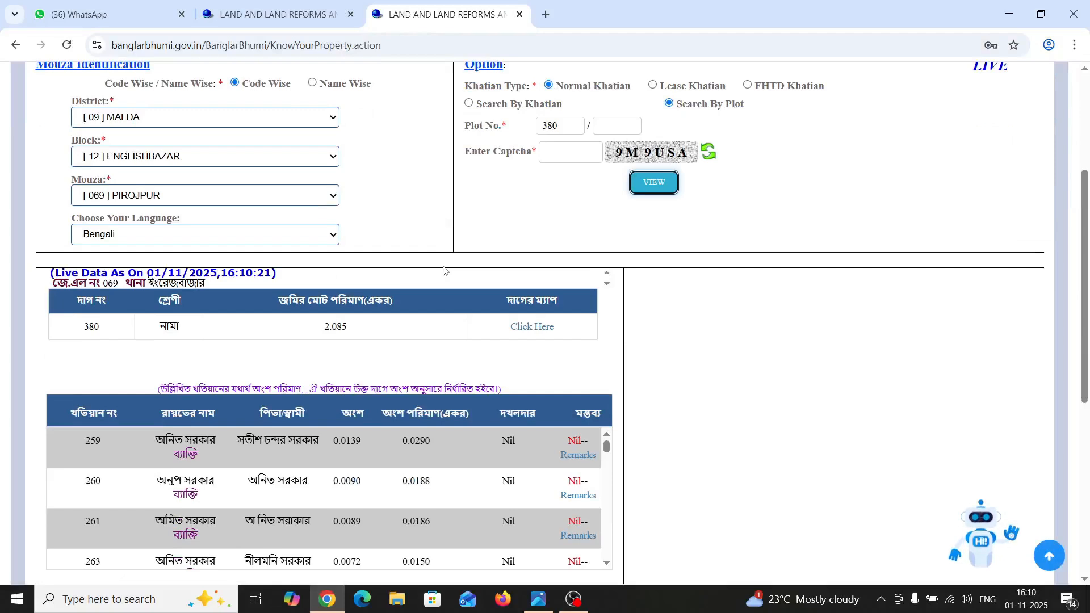
{"action": "scroll", "coordinate": [444, 271], "scroll_direction": "down", "scroll_amount": 1}
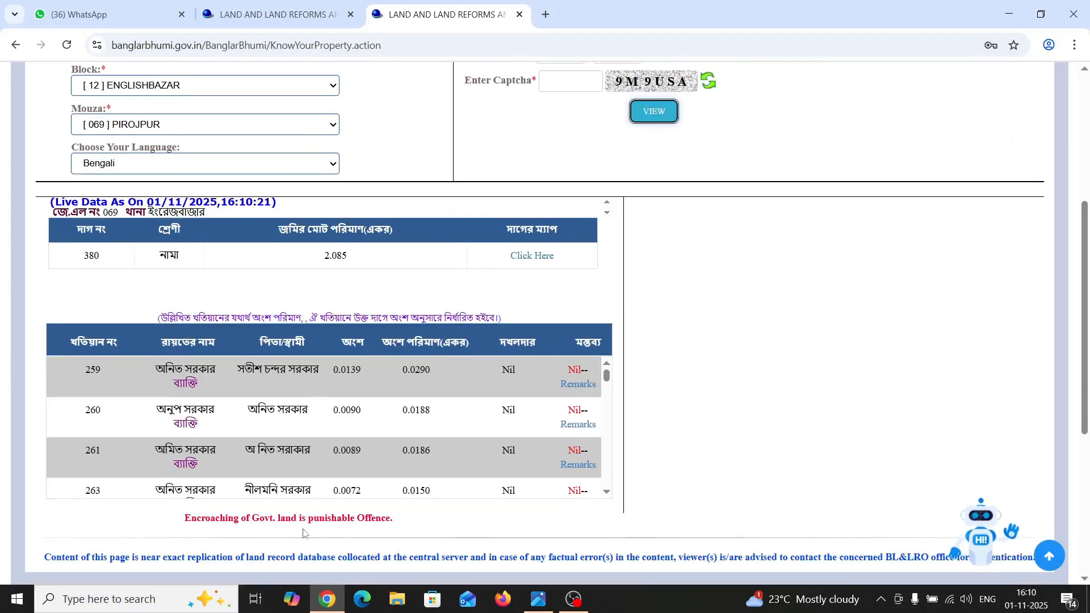
{"action": "scroll", "coordinate": [421, 463], "scroll_direction": "up", "scroll_amount": 1}
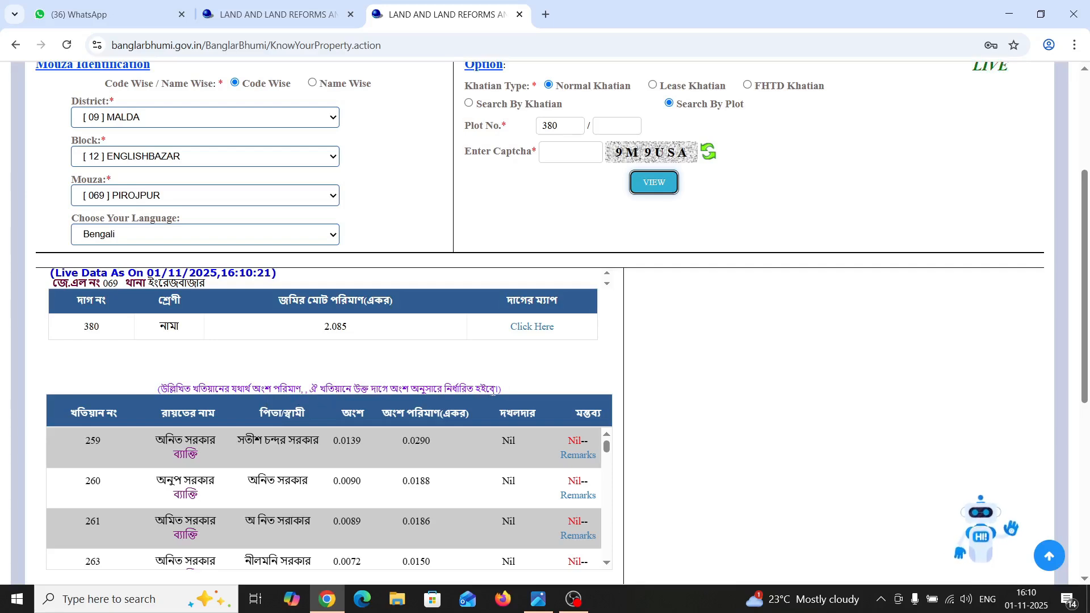
{"action": "left_click_drag", "start_coordinate": [607, 444], "coordinate": [616, 556]}
{"action": "scroll", "coordinate": [340, 437], "scroll_direction": "down", "scroll_amount": 1}
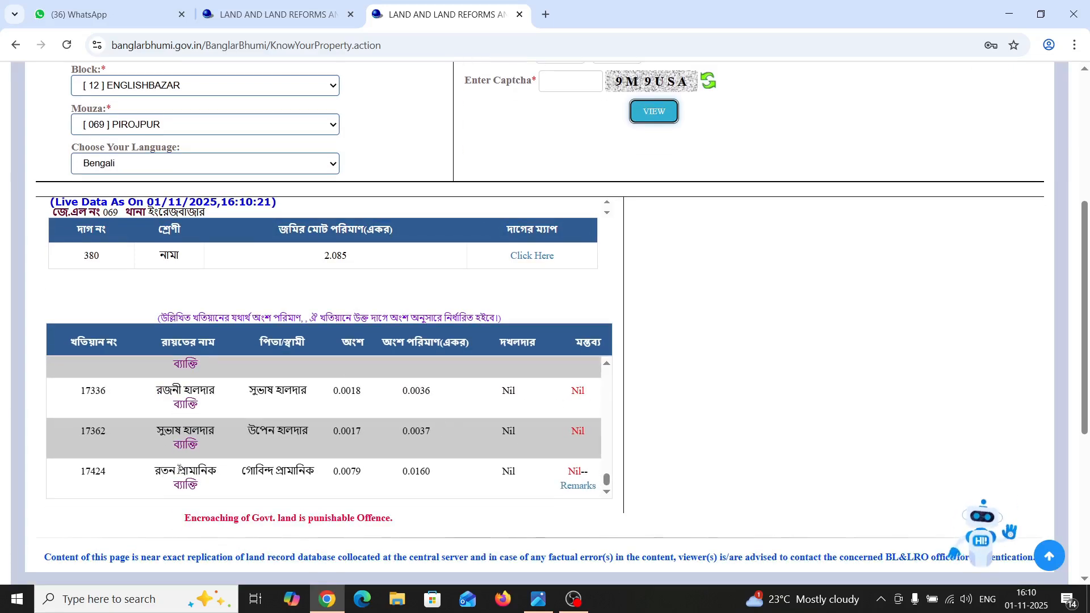
{"action": "scroll", "coordinate": [379, 457], "scroll_direction": "up", "scroll_amount": 3}
{"action": "scroll", "coordinate": [378, 454], "scroll_direction": "up", "scroll_amount": 3}
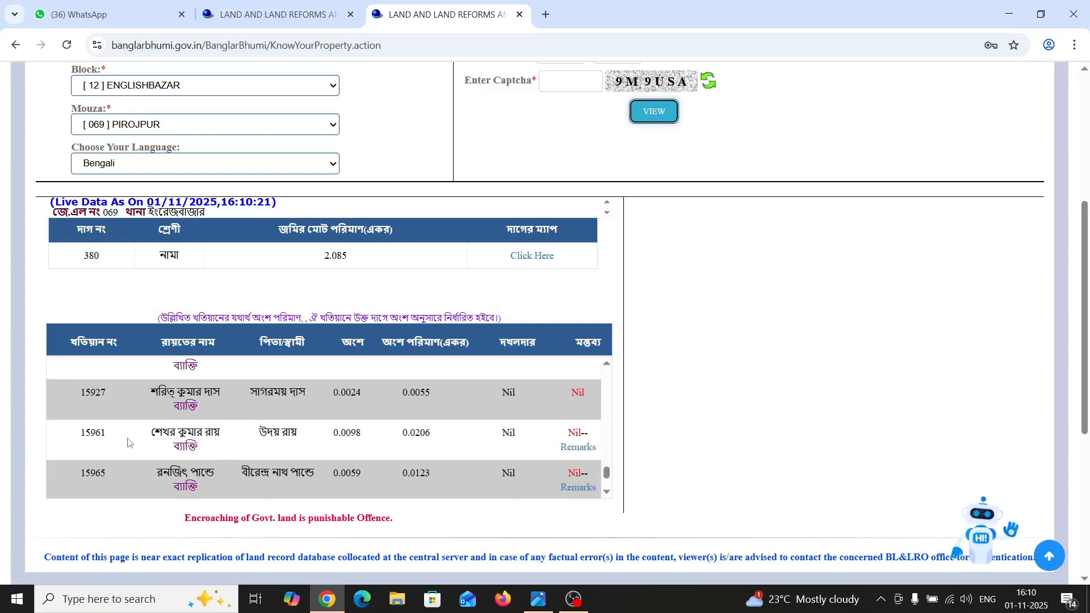
{"action": "scroll", "coordinate": [137, 436], "scroll_direction": "up", "scroll_amount": 1}
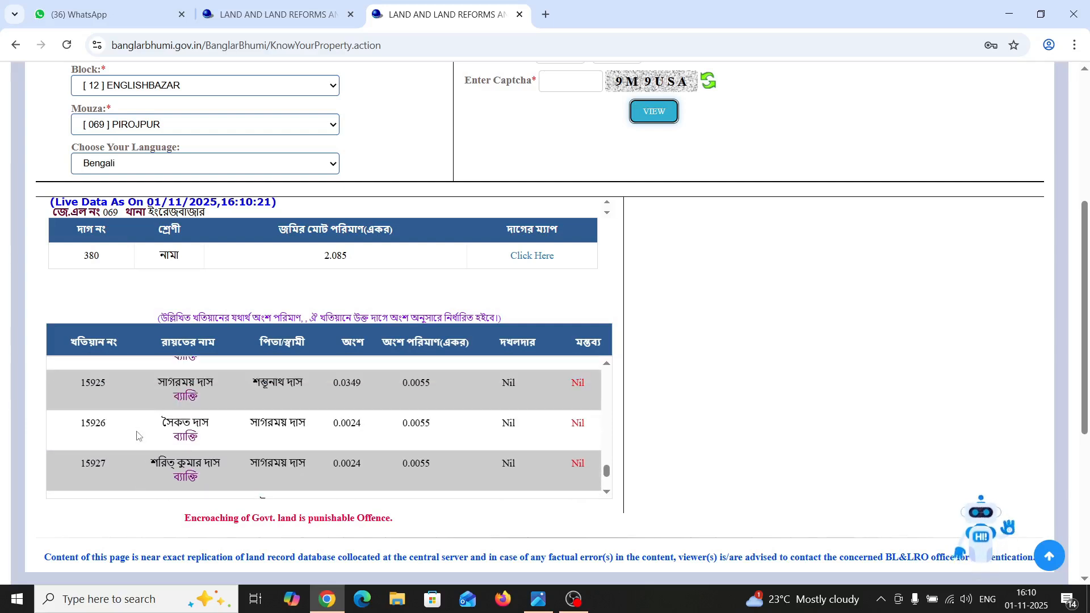
{"action": "scroll", "coordinate": [136, 436], "scroll_direction": "down", "scroll_amount": 4}
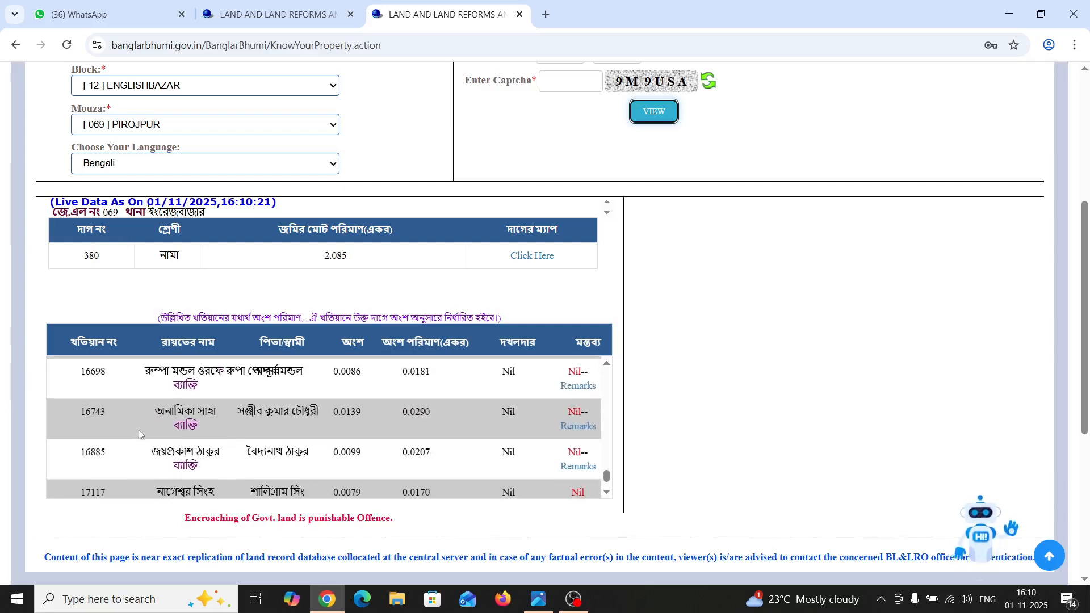
{"action": "scroll", "coordinate": [138, 431], "scroll_direction": "up", "scroll_amount": 5}
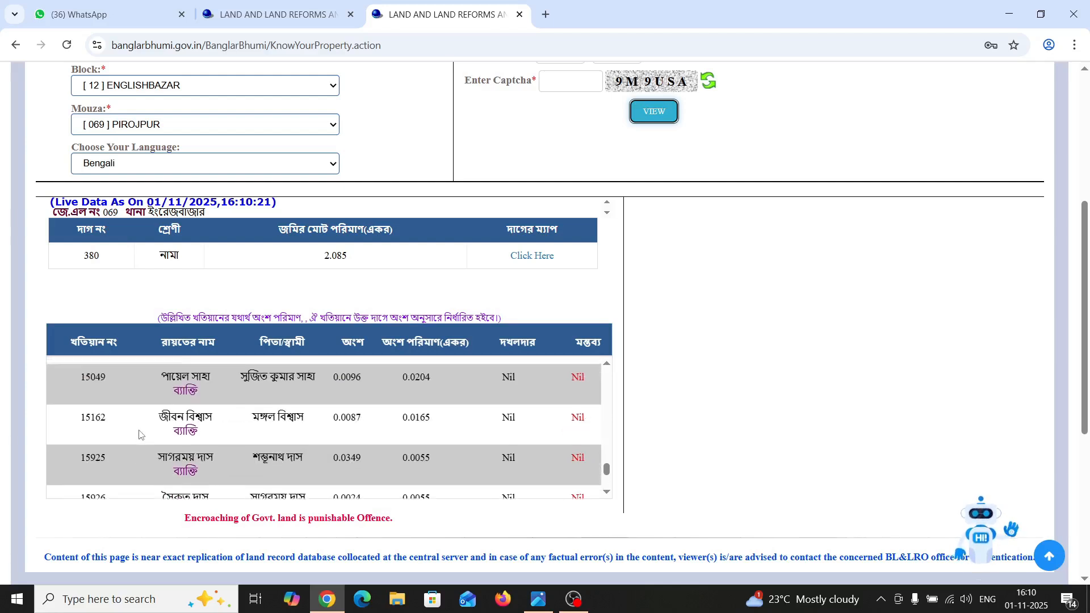
{"action": "scroll", "coordinate": [139, 430], "scroll_direction": "up", "scroll_amount": 4}
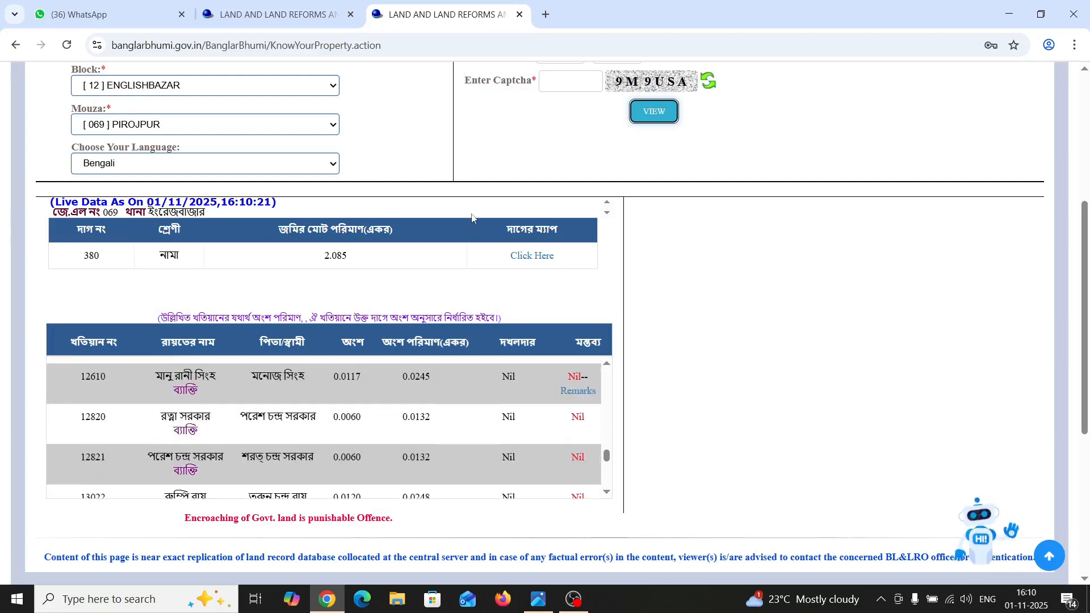
Open the plot 380 map and zoom out twice to show neighbouring plots like 379, 328 and 388
{"action": "left_click", "coordinate": [531, 256]}
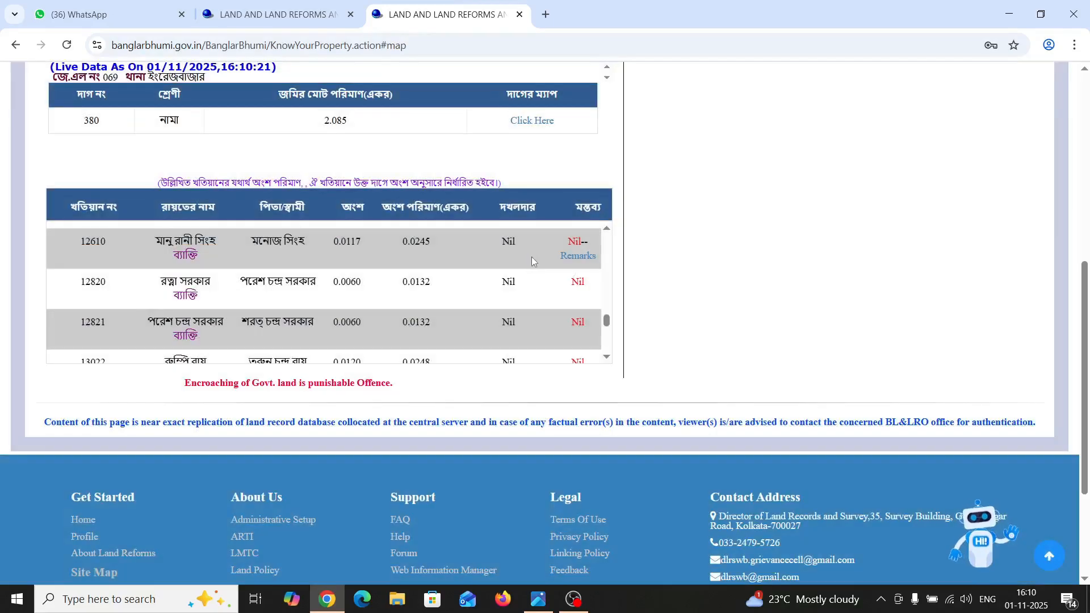
{"action": "scroll", "coordinate": [890, 337], "scroll_direction": "up", "scroll_amount": 2}
{"action": "scroll", "coordinate": [891, 336], "scroll_direction": "up", "scroll_amount": 1}
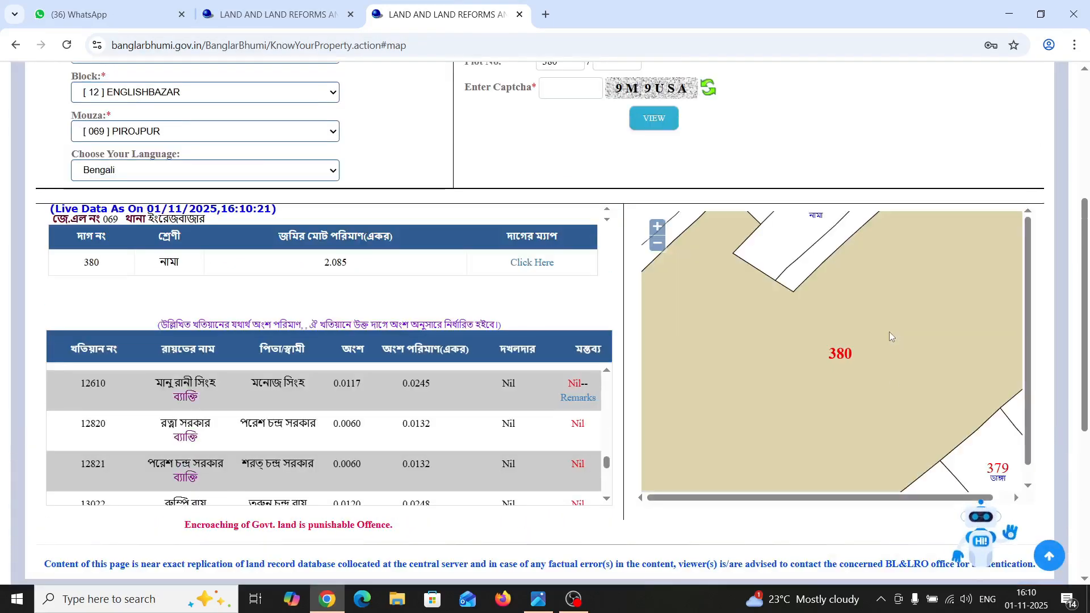
{"action": "left_click", "coordinate": [659, 244]}
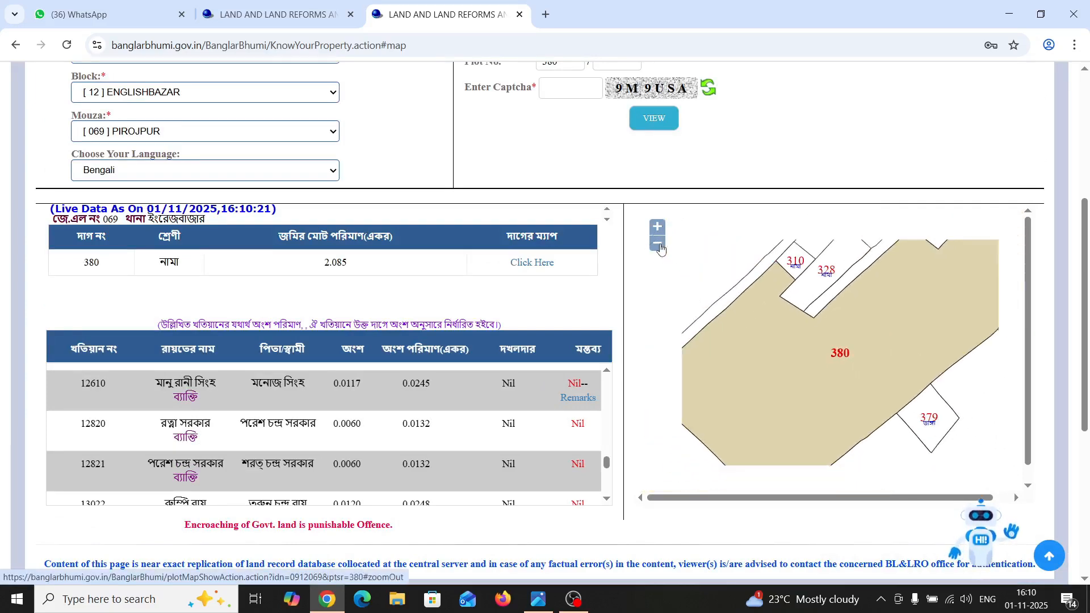
{"action": "left_click", "coordinate": [659, 244]}
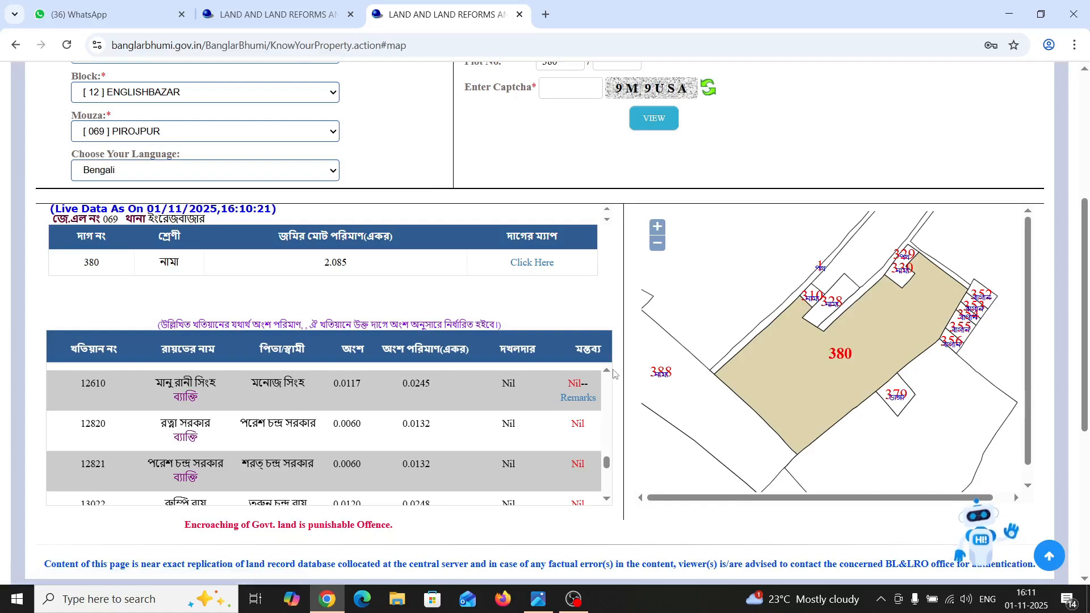
{"action": "scroll", "coordinate": [613, 374], "scroll_direction": "up", "scroll_amount": 1}
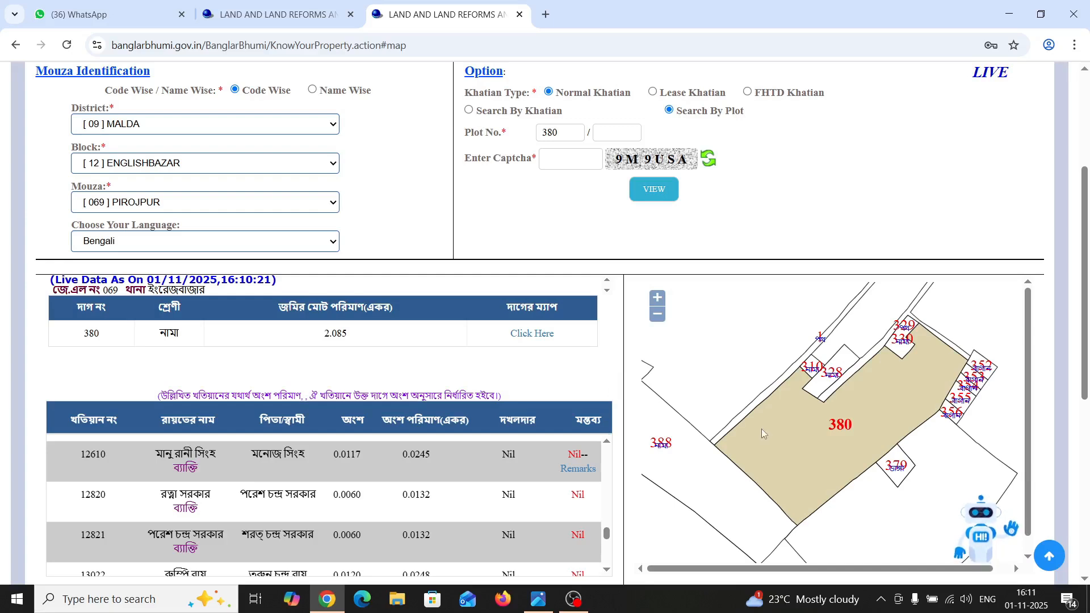
{"action": "scroll", "coordinate": [761, 433], "scroll_direction": "up", "scroll_amount": 4}
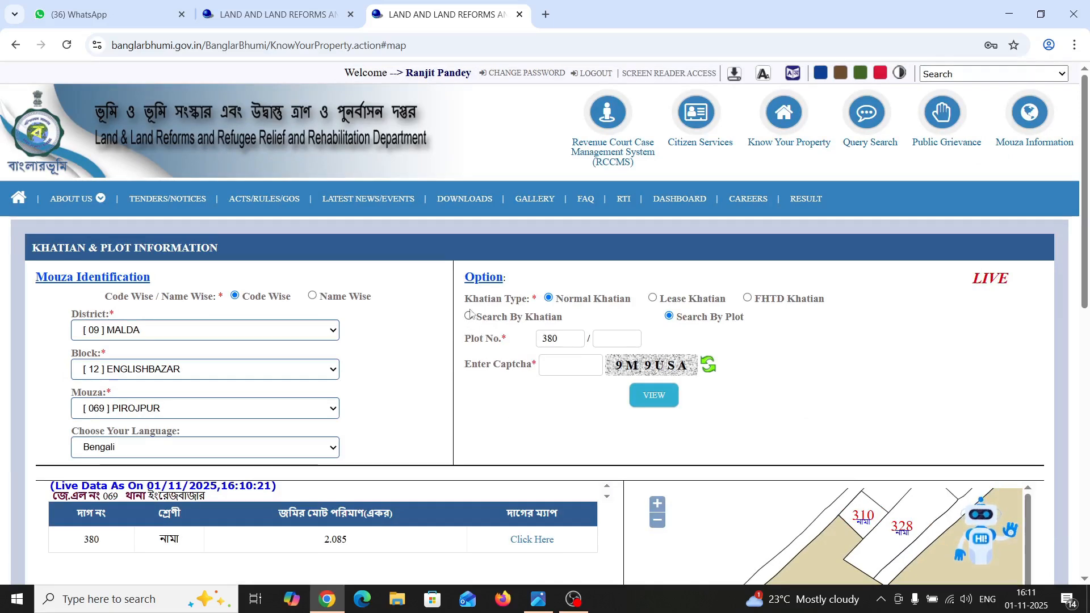
{"action": "left_click", "coordinate": [469, 316]}
{"action": "left_click", "coordinate": [567, 335]}
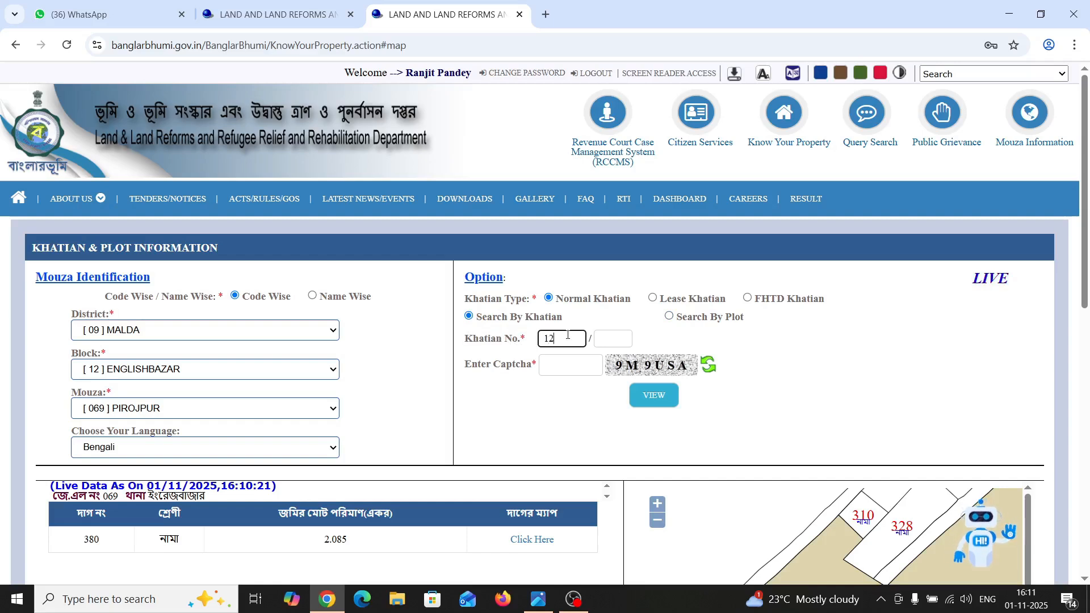
{"action": "type", "text": "12610"}
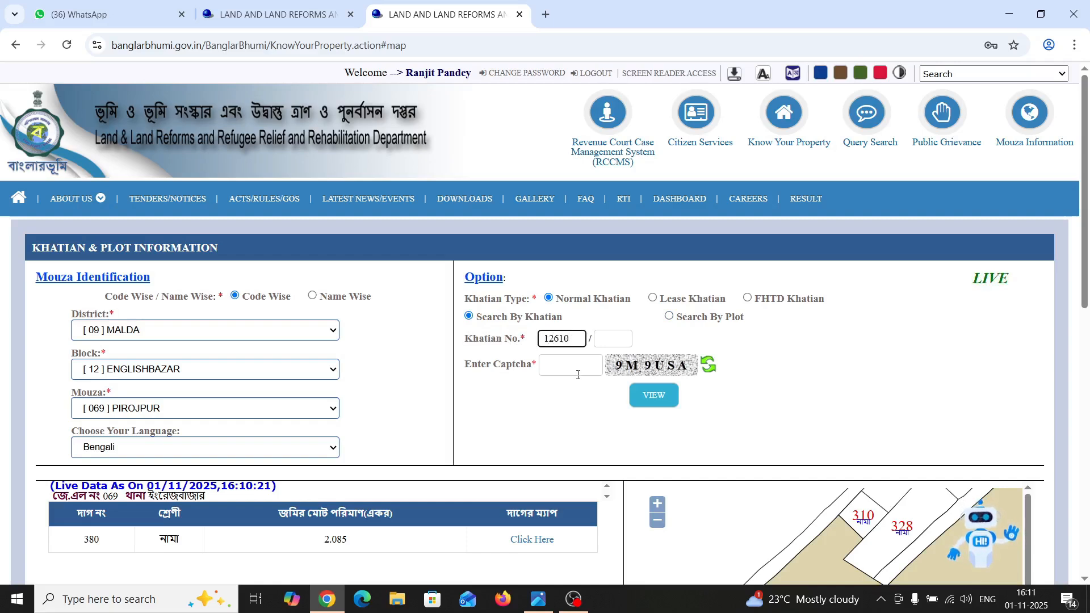
{"action": "left_click", "coordinate": [578, 372]}
{"action": "type", "text": "9M9"}
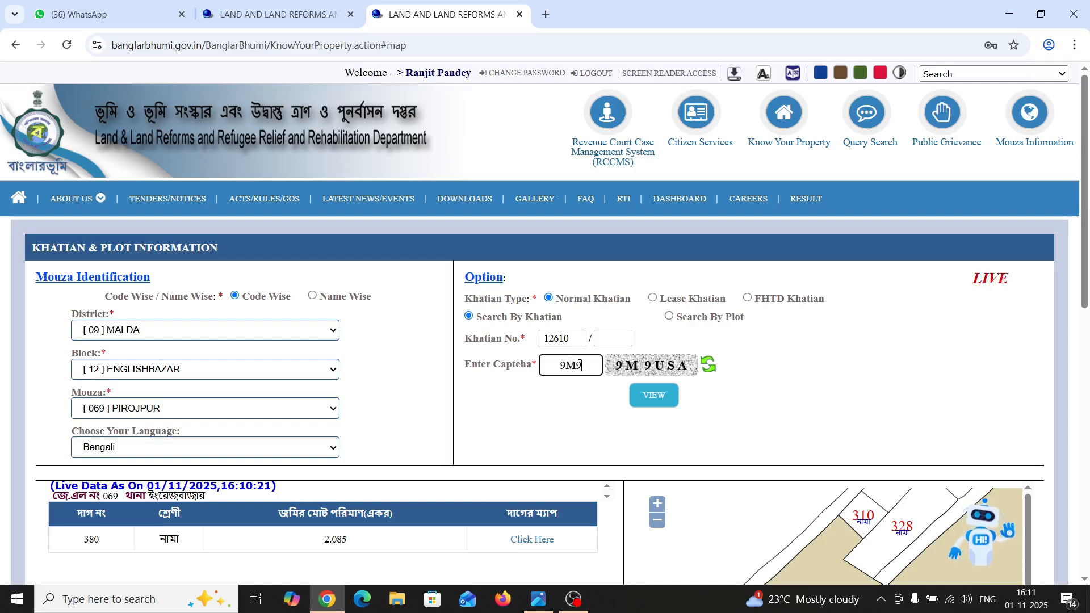
{"action": "type", "text": "USA"}
{"action": "left_click", "coordinate": [675, 400]}
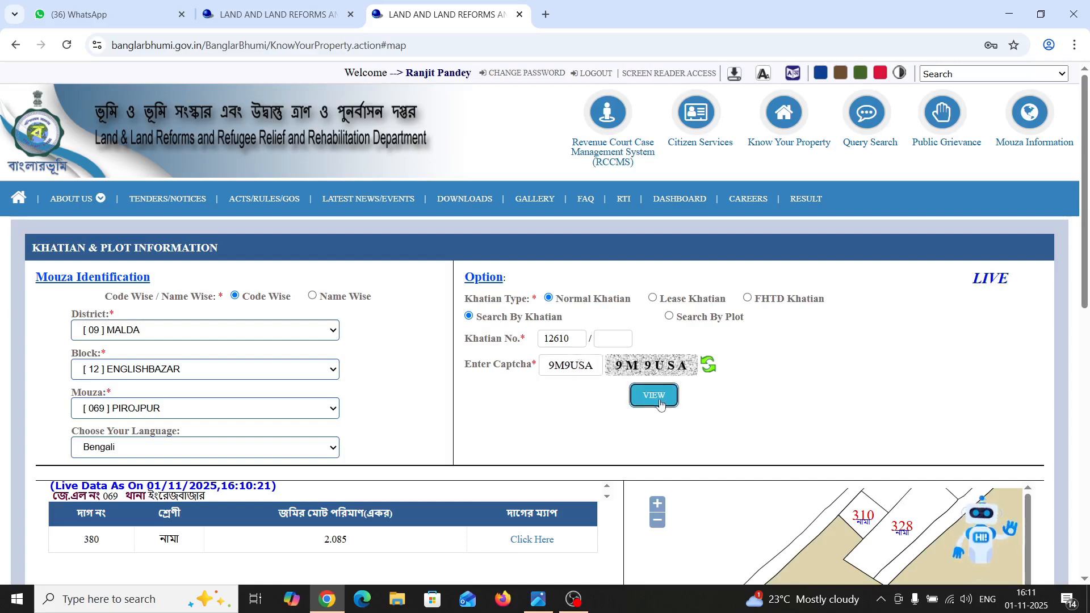
{"action": "scroll", "coordinate": [523, 381], "scroll_direction": "down", "scroll_amount": 7}
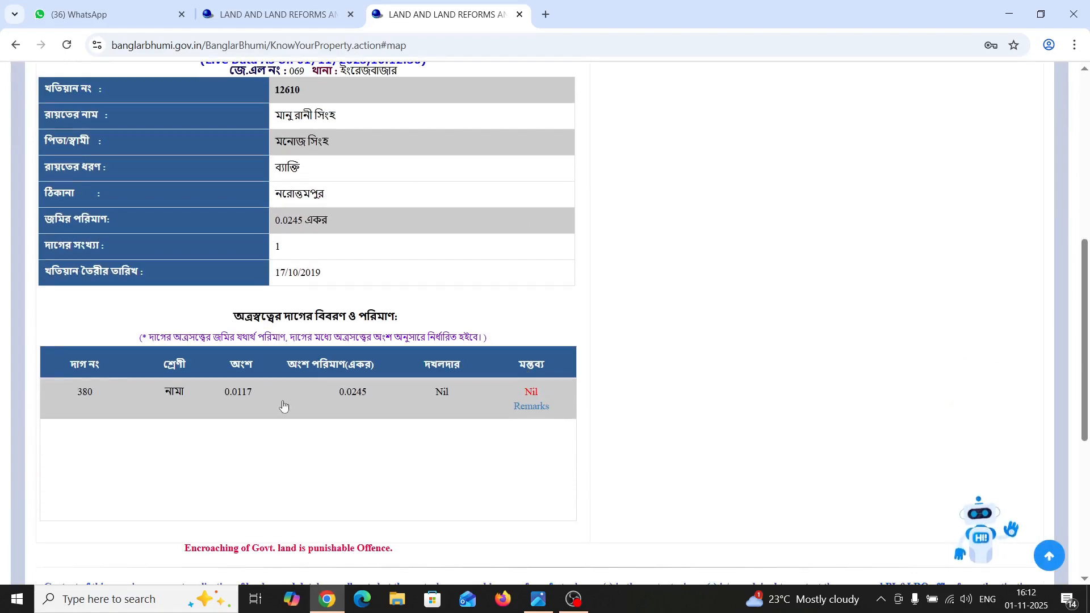
{"action": "scroll", "coordinate": [461, 350], "scroll_direction": "up", "scroll_amount": 3}
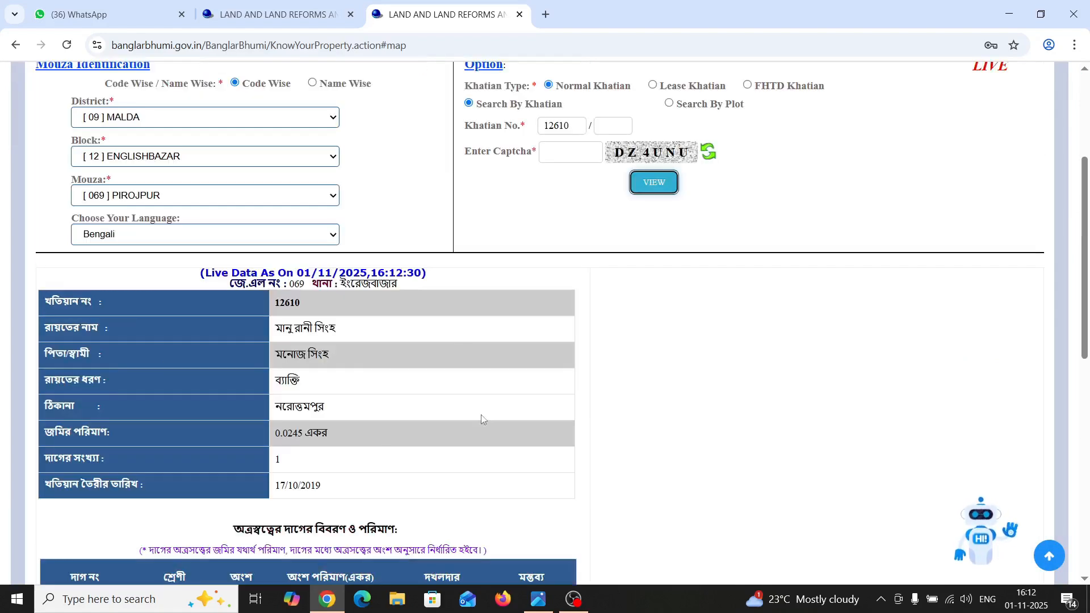
{"action": "scroll", "coordinate": [499, 401], "scroll_direction": "down", "scroll_amount": 3}
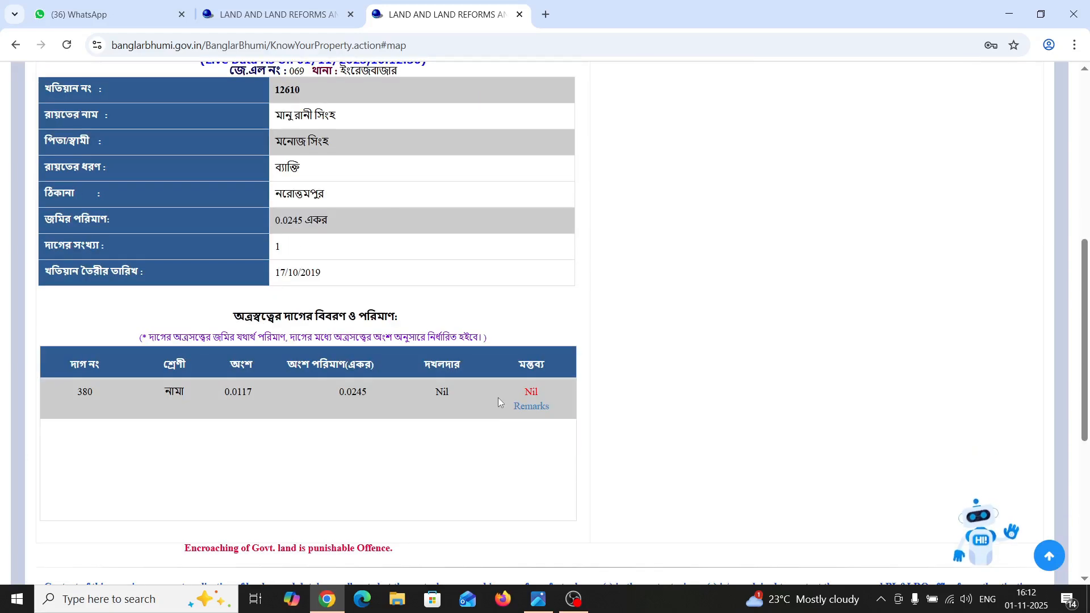
{"action": "scroll", "coordinate": [499, 403], "scroll_direction": "down", "scroll_amount": 2}
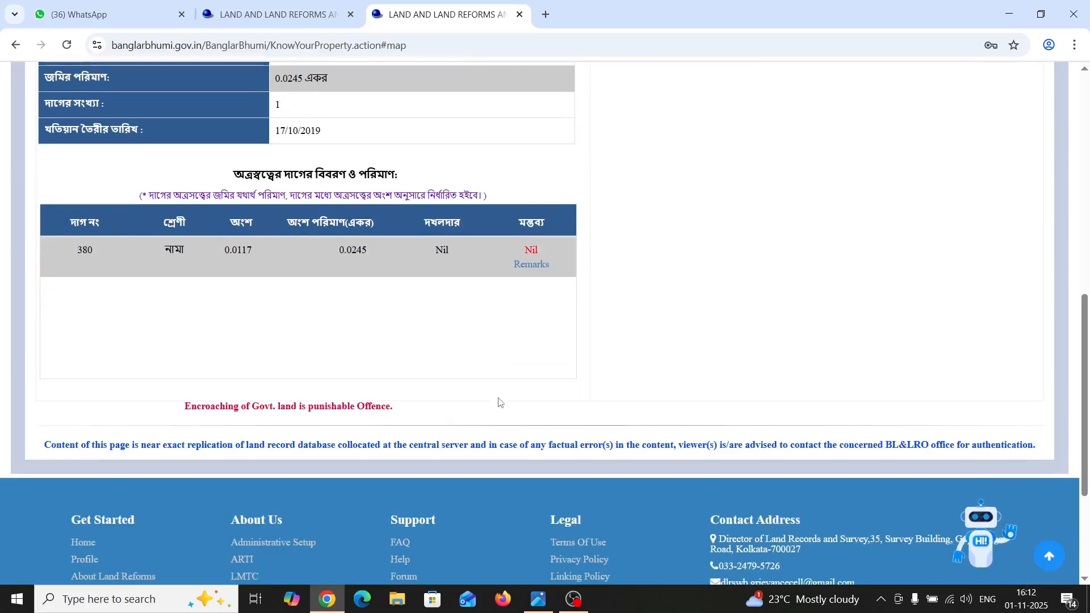
{"action": "scroll", "coordinate": [498, 403], "scroll_direction": "up", "scroll_amount": 8}
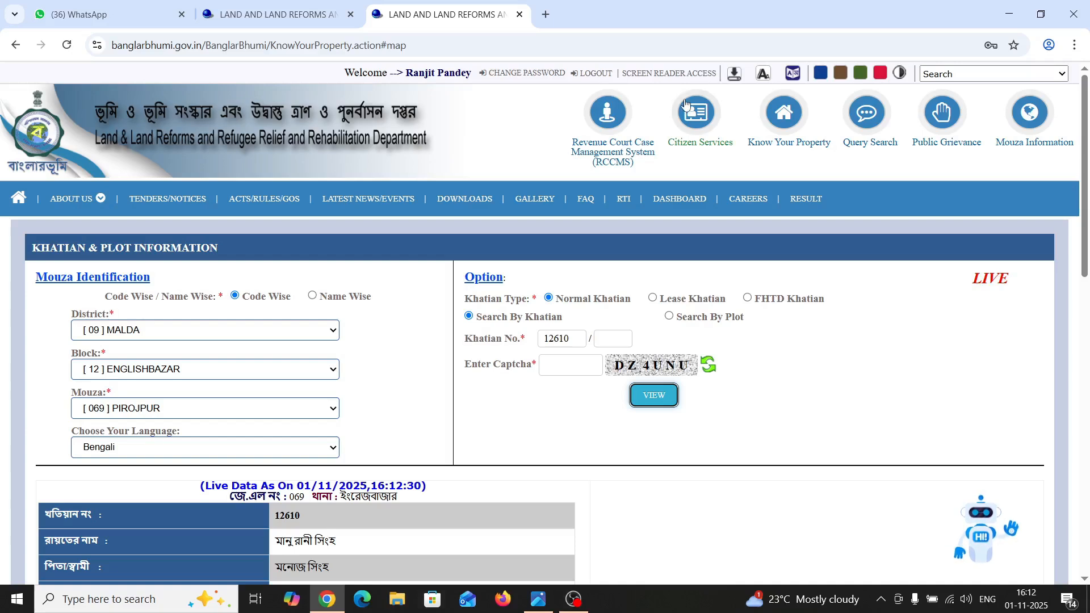
Go through Citizen Services and Online Service Status to Mutation Plot Khatian Status
{"action": "left_click", "coordinate": [714, 145]}
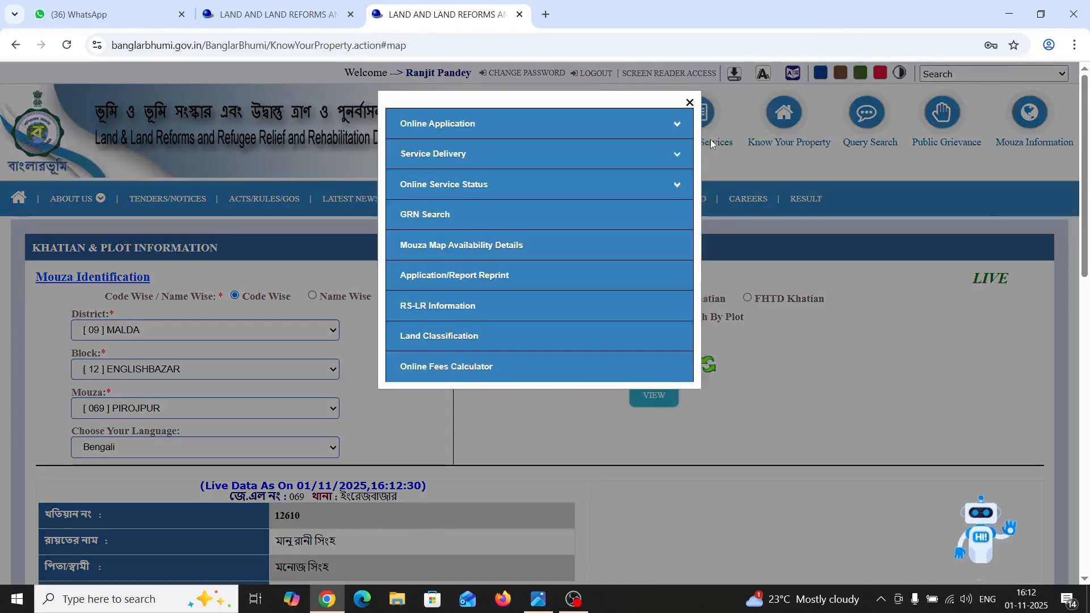
{"action": "left_click", "coordinate": [565, 124]}
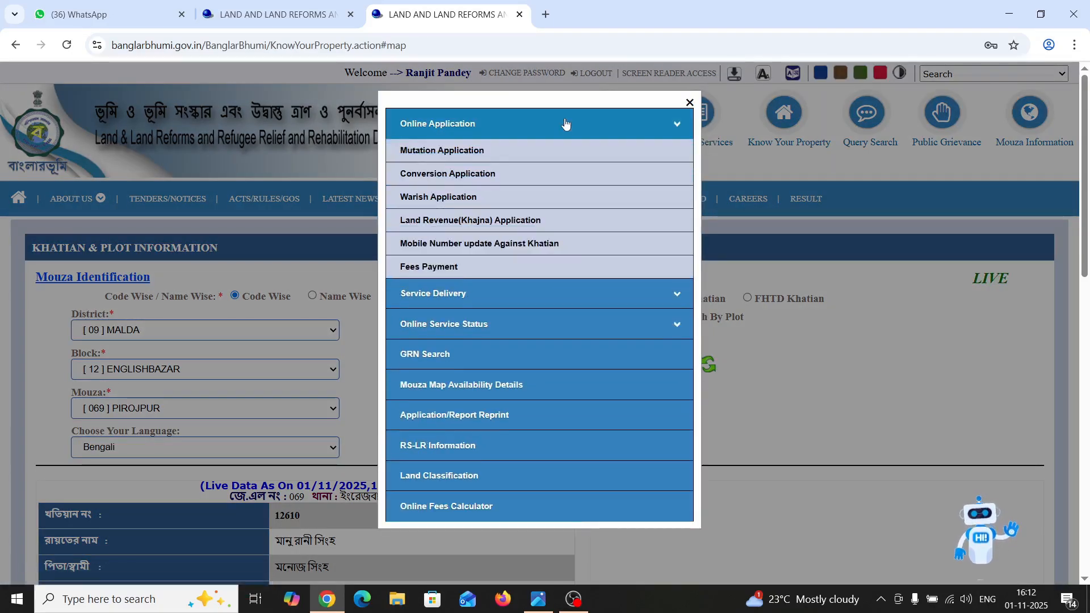
{"action": "left_click", "coordinate": [511, 293]}
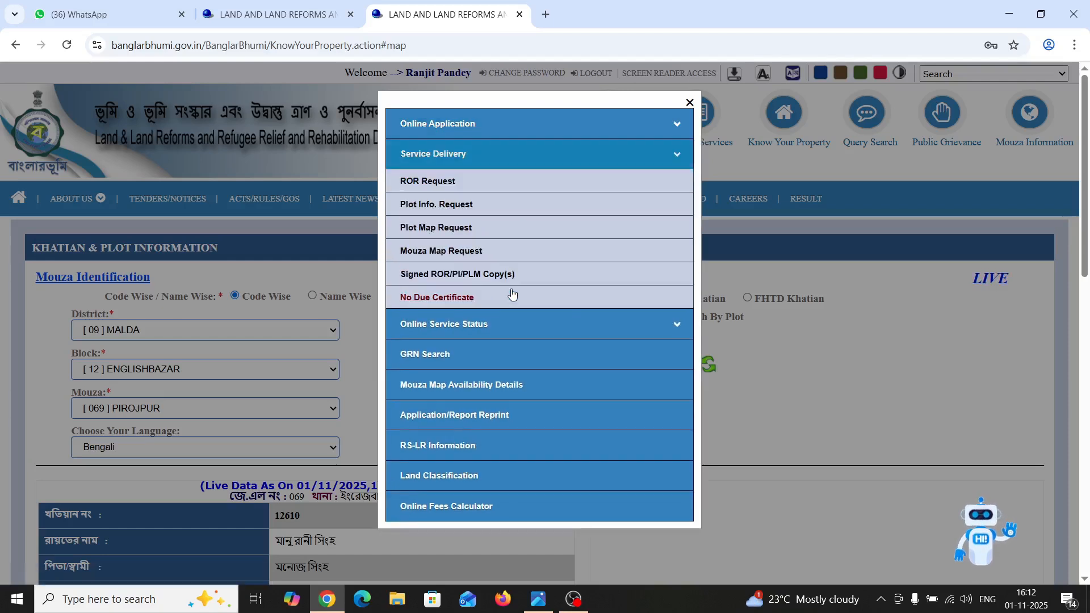
{"action": "left_click", "coordinate": [505, 324]}
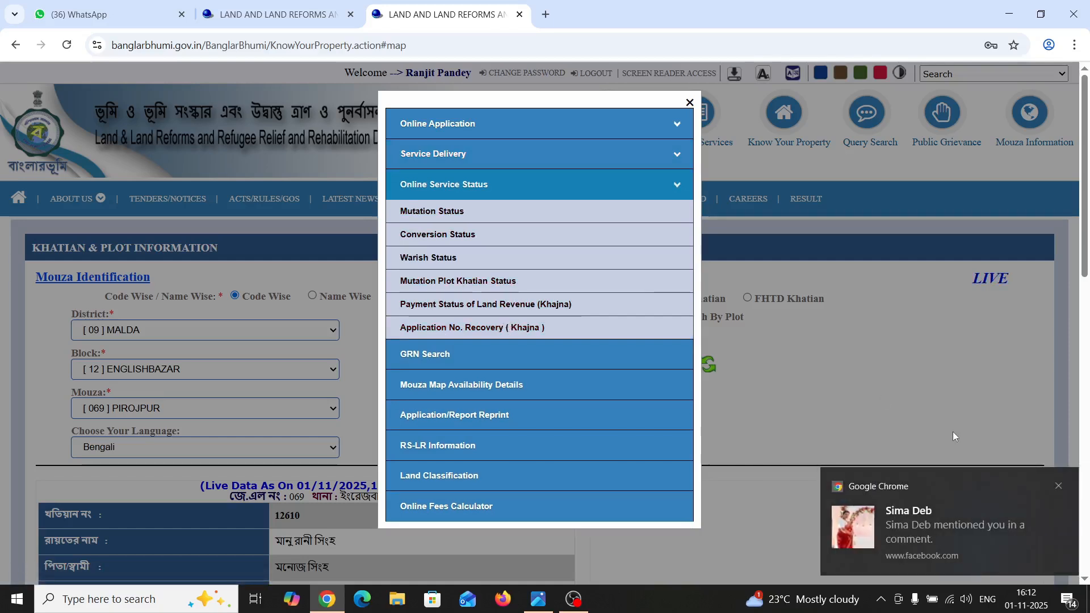
{"action": "left_click", "coordinate": [1056, 489]}
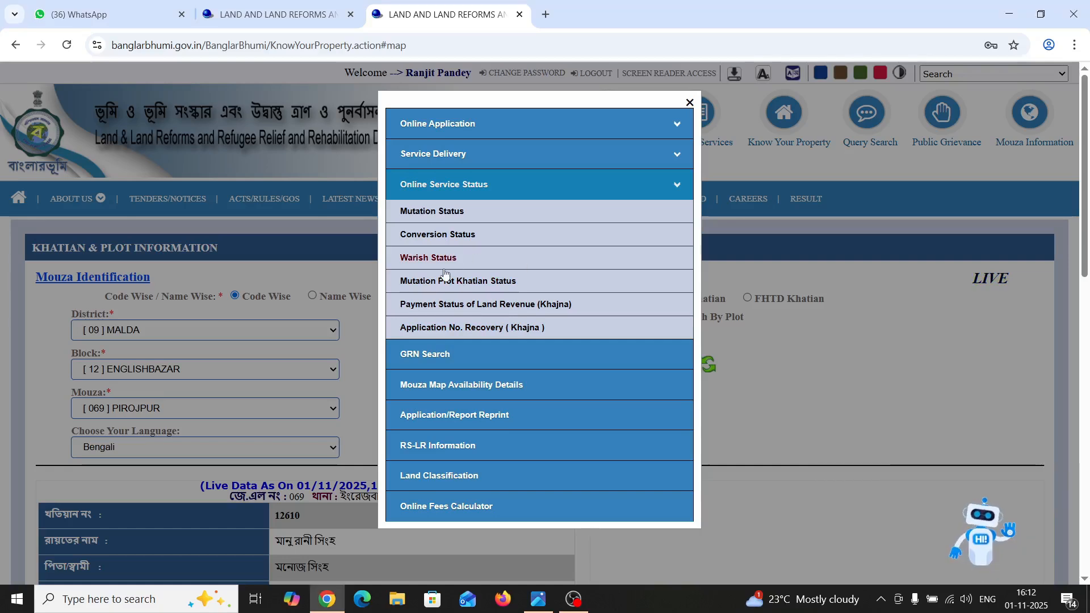
{"action": "left_click", "coordinate": [464, 282]}
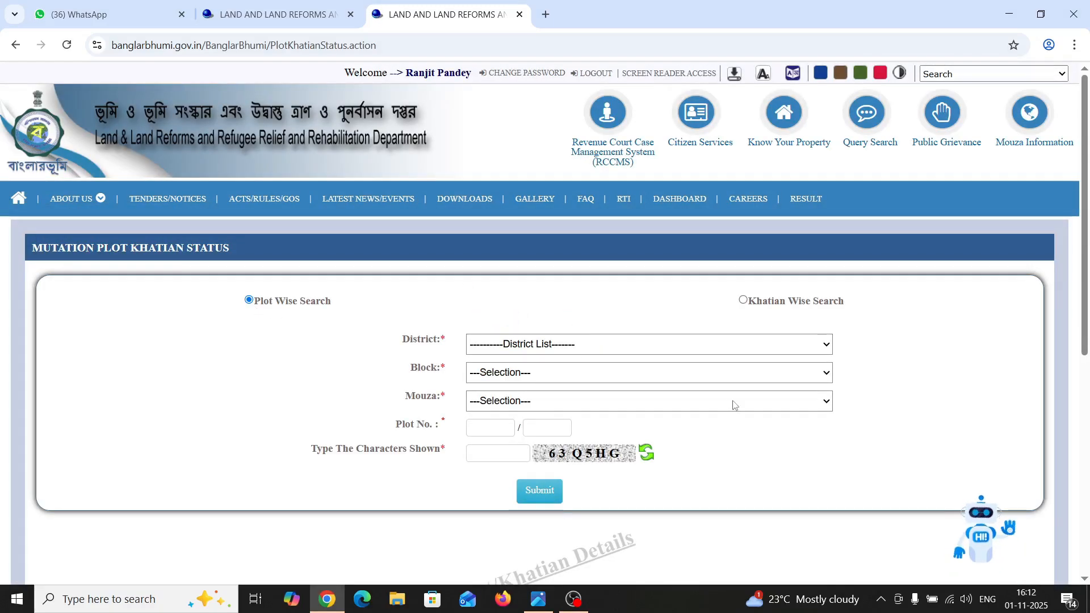
Choose MALDA, ENGLISHBAZAR and [069] PIROJPUR, enter plot 380, and type the captcha
{"action": "left_click", "coordinate": [567, 348]}
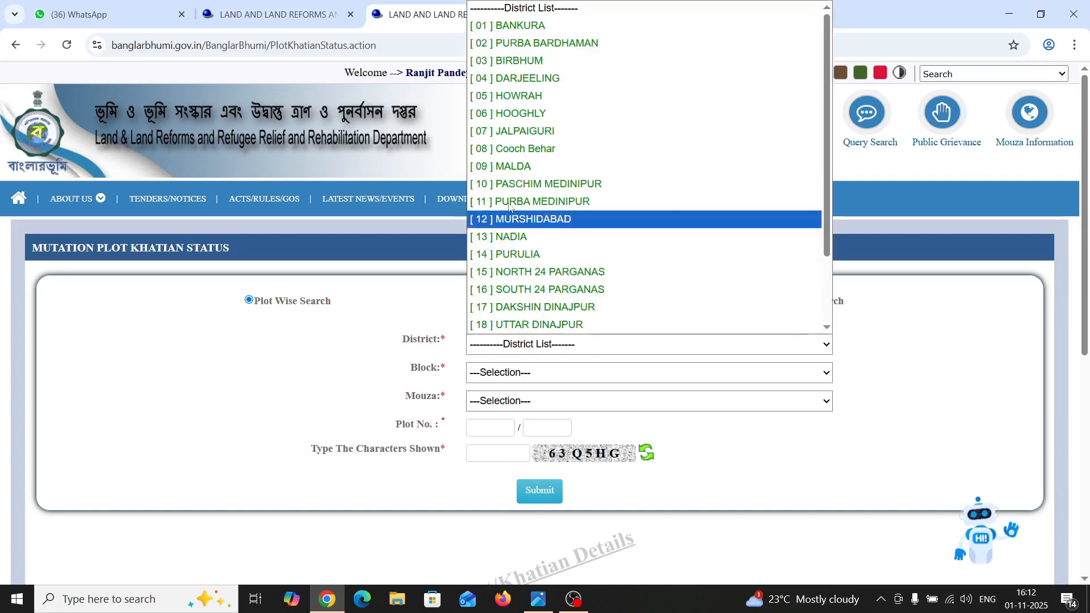
{"action": "left_click", "coordinate": [517, 170]}
{"action": "left_click", "coordinate": [542, 373]}
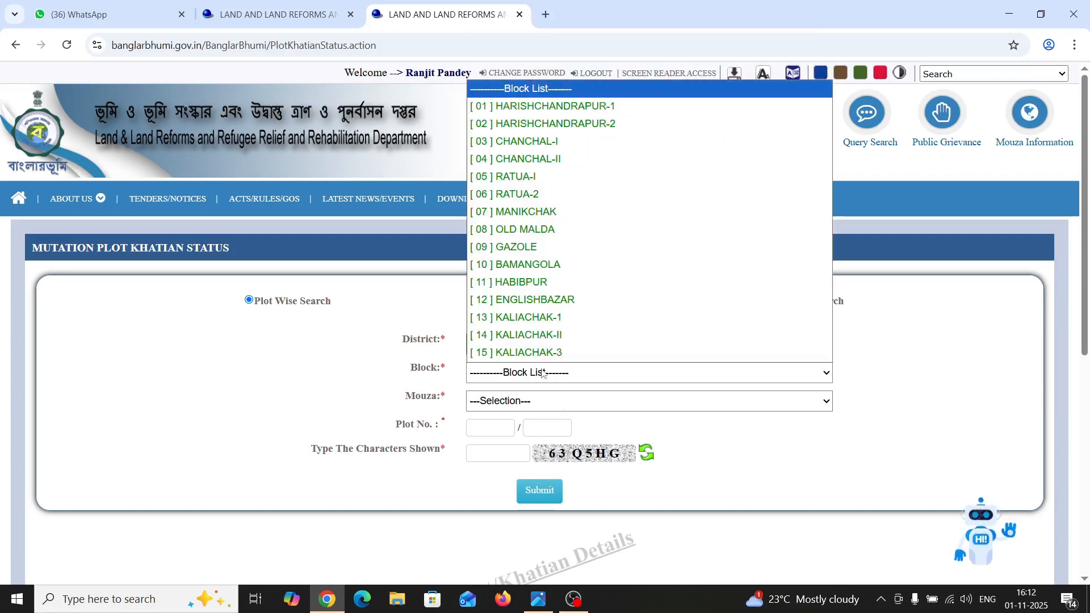
{"action": "left_click", "coordinate": [545, 300]}
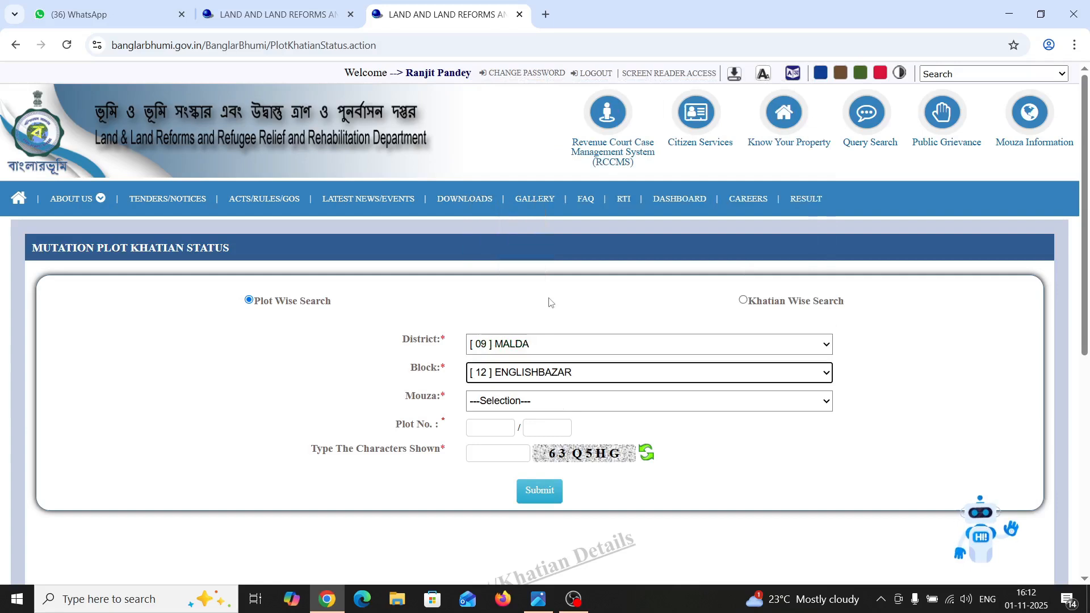
{"action": "left_click", "coordinate": [510, 405]}
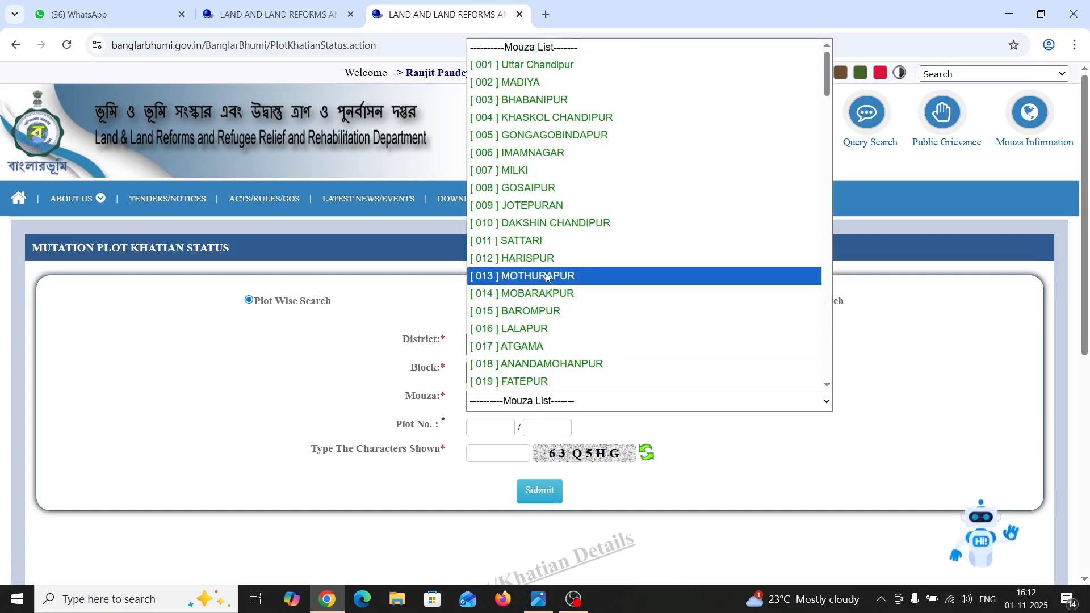
{"action": "scroll", "coordinate": [547, 277], "scroll_direction": "down", "scroll_amount": 5}
{"action": "scroll", "coordinate": [547, 277], "scroll_direction": "down", "scroll_amount": 8}
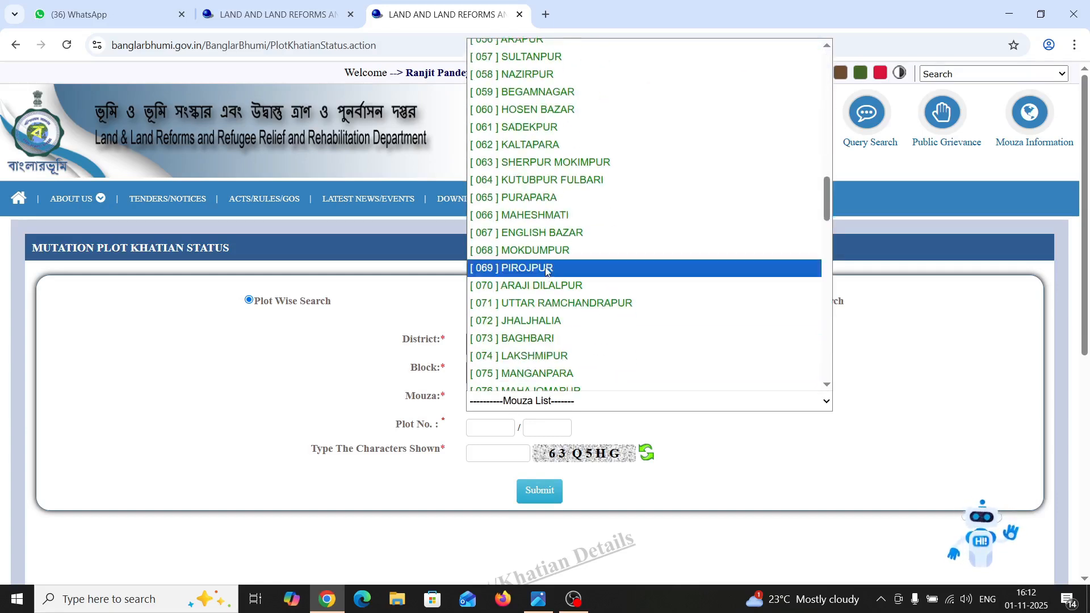
{"action": "left_click", "coordinate": [547, 271]}
{"action": "left_click", "coordinate": [486, 426]}
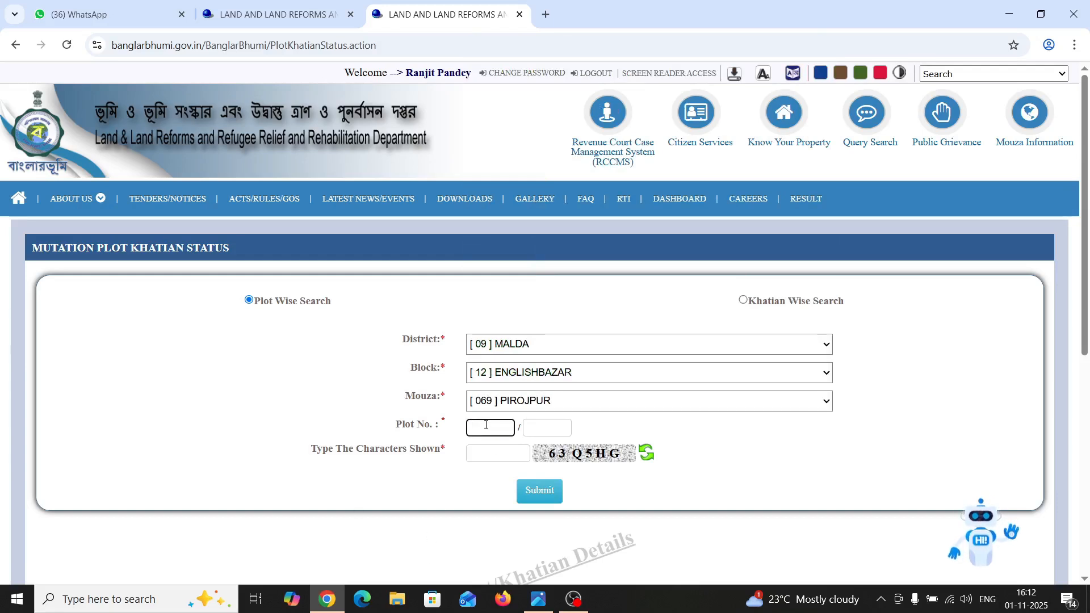
{"action": "left_click", "coordinate": [496, 452]}
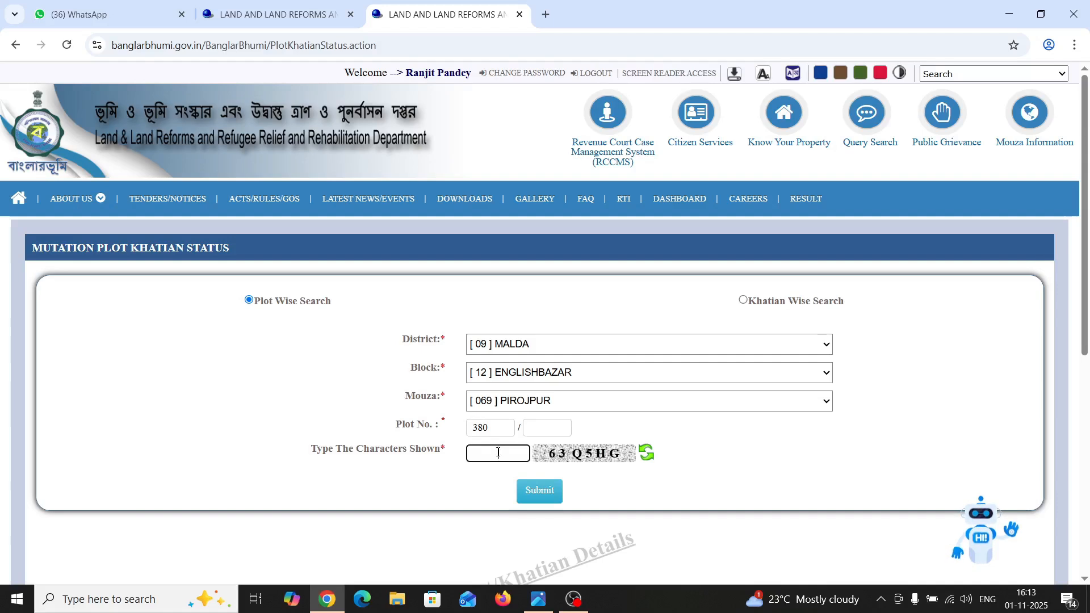
{"action": "type", "text": "63Q5"}
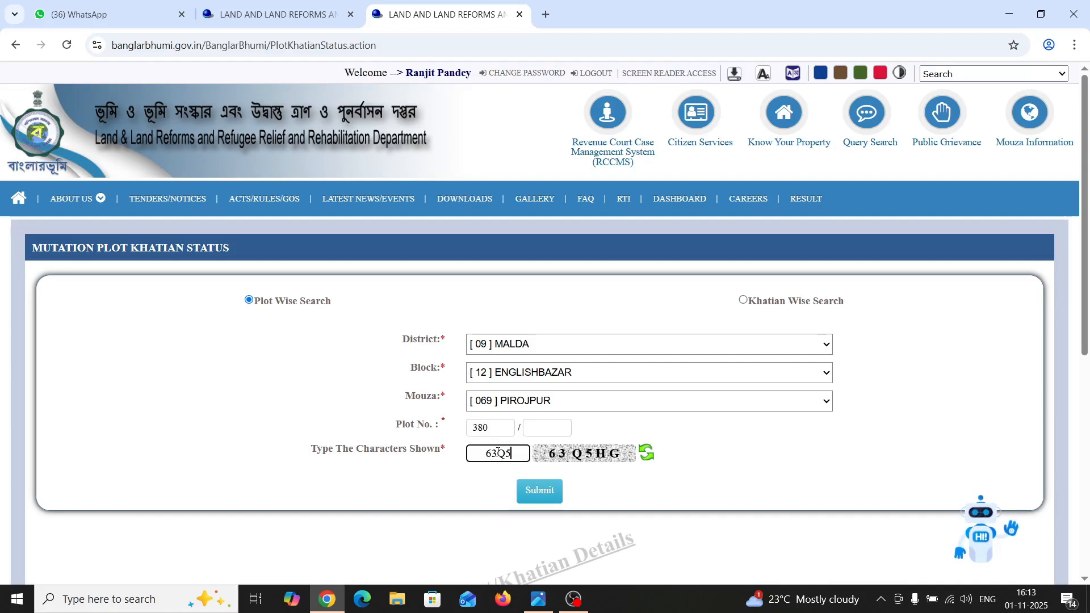
{"action": "type", "text": "HG"}
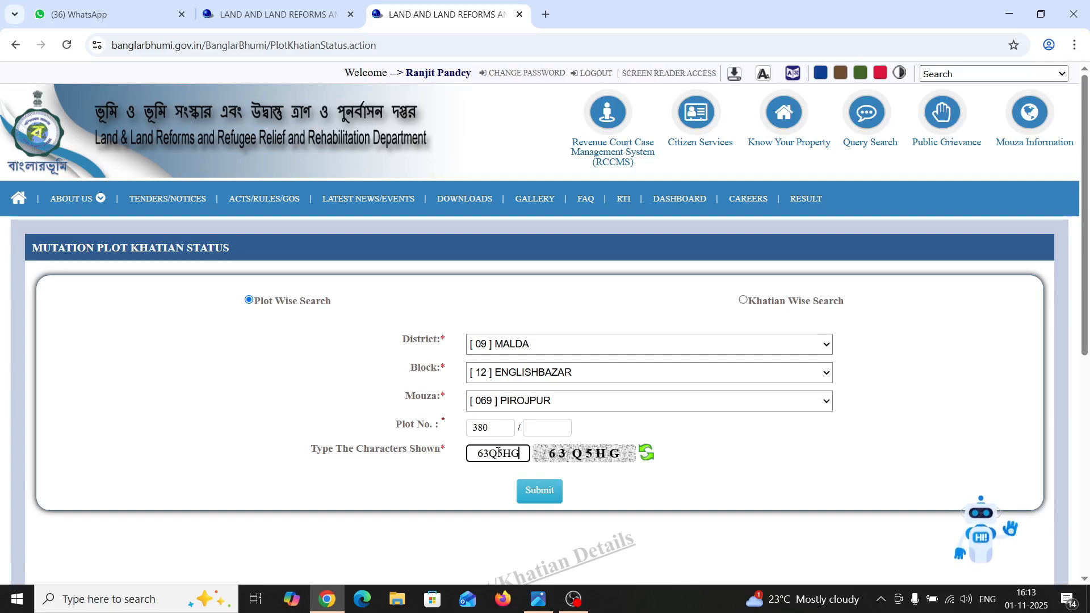
Submit the search and review the executed mutation cases listed for plot 380
{"action": "left_click", "coordinate": [531, 493]}
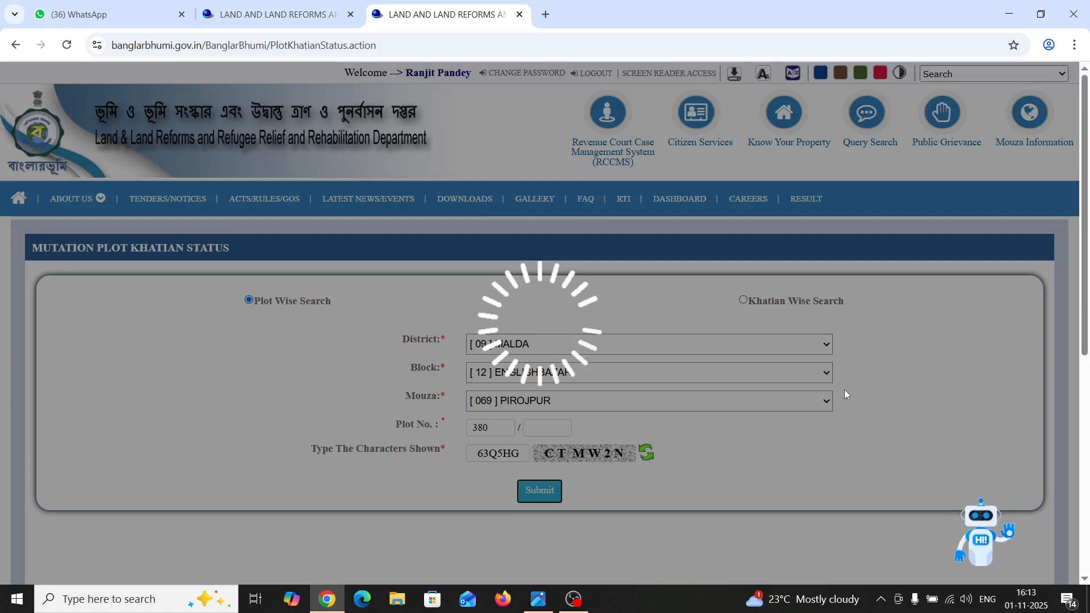
{"action": "scroll", "coordinate": [709, 334], "scroll_direction": "down", "scroll_amount": 2}
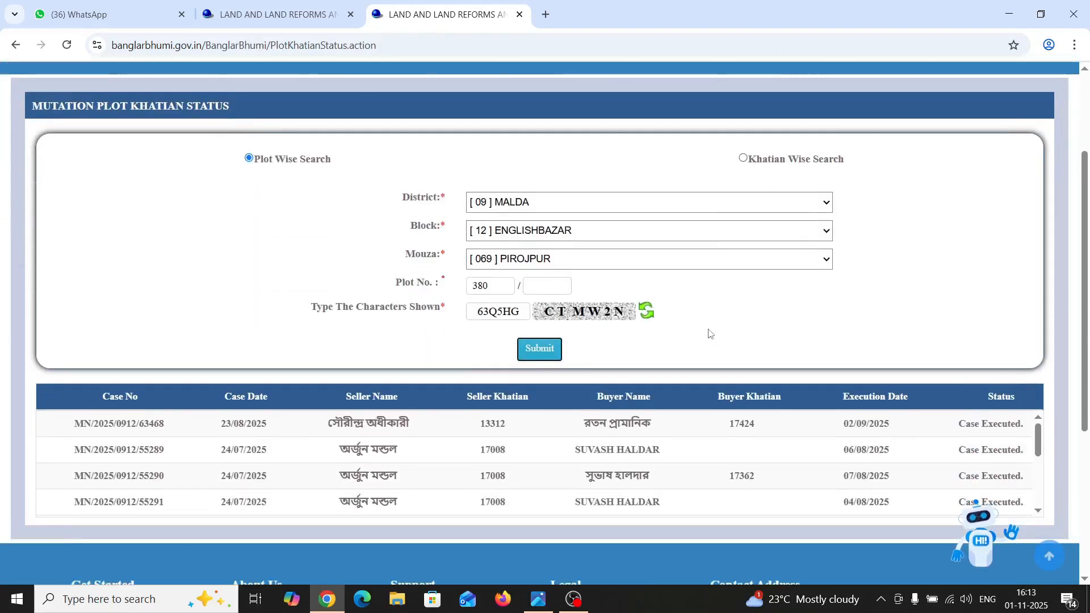
{"action": "scroll", "coordinate": [661, 453], "scroll_direction": "down", "scroll_amount": 4}
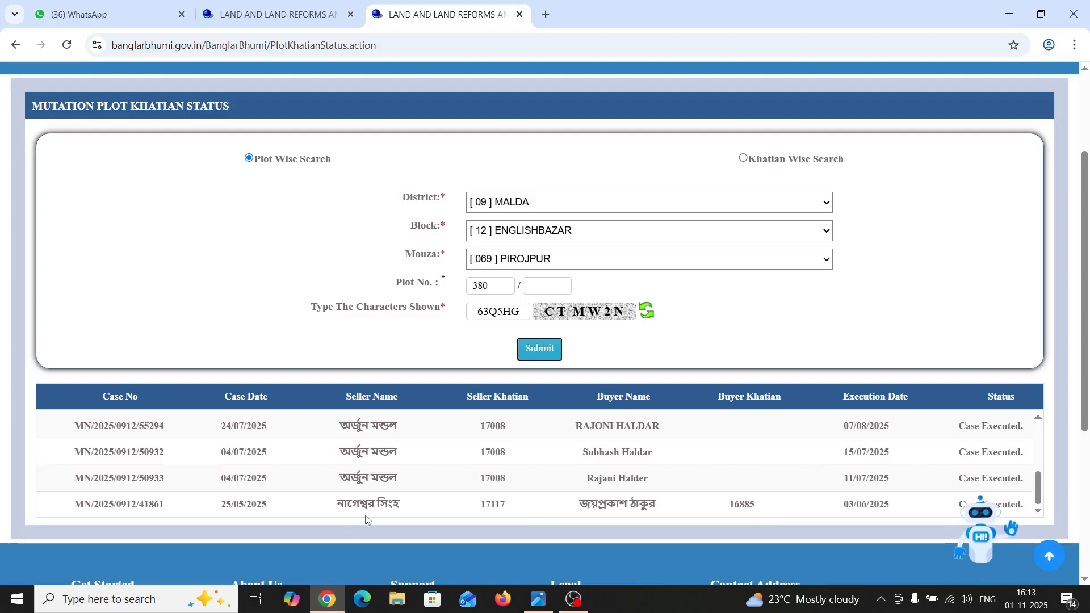
{"action": "scroll", "coordinate": [707, 505], "scroll_direction": "up", "scroll_amount": 5}
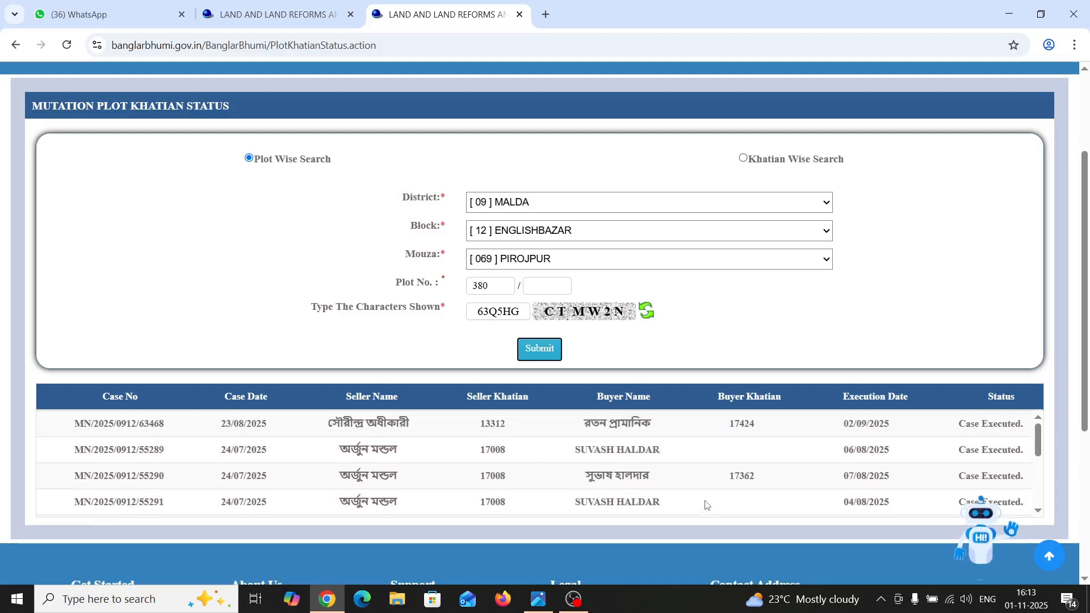
{"action": "scroll", "coordinate": [721, 475], "scroll_direction": "down", "scroll_amount": 5}
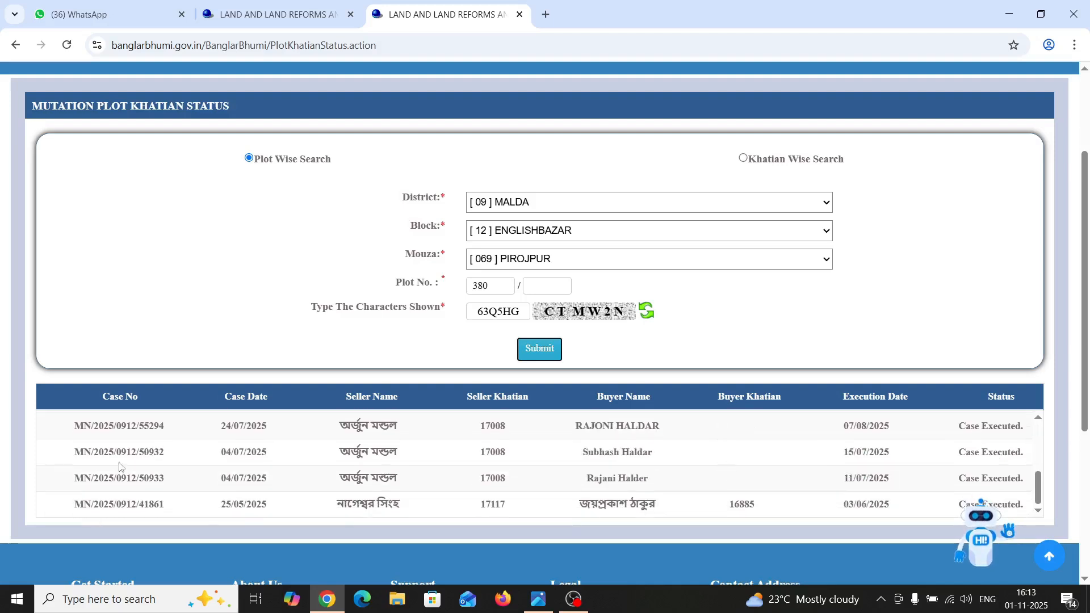
Copy the case number from the last row of the mutation case table
{"action": "left_click_drag", "start_coordinate": [103, 398], "coordinate": [157, 403]}
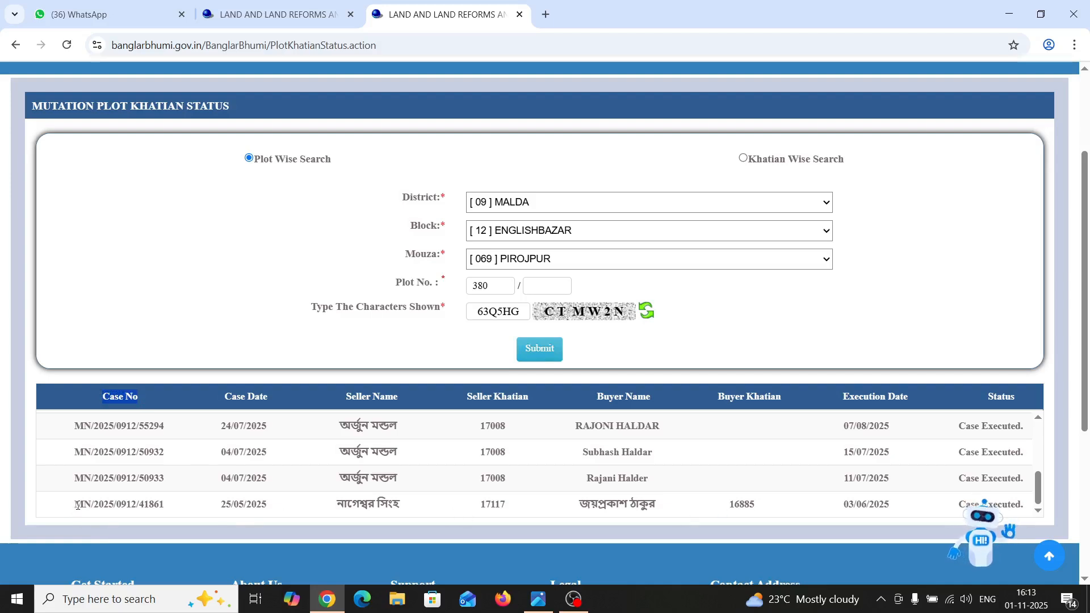
{"action": "left_click_drag", "start_coordinate": [76, 505], "coordinate": [165, 504]}
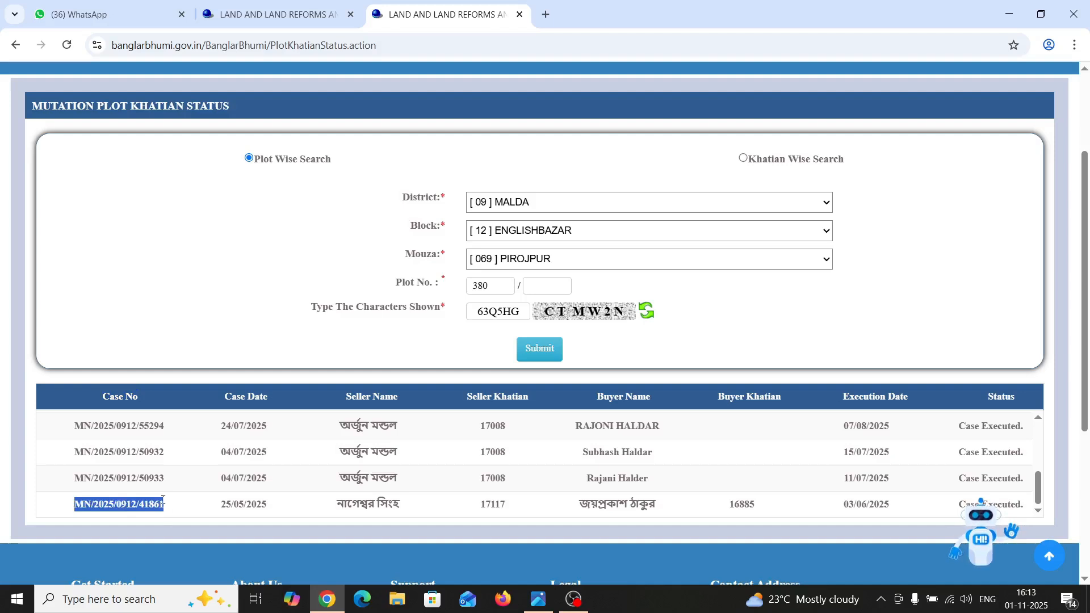
{"action": "right_click", "coordinate": [153, 499]}
{"action": "left_click", "coordinate": [191, 347]}
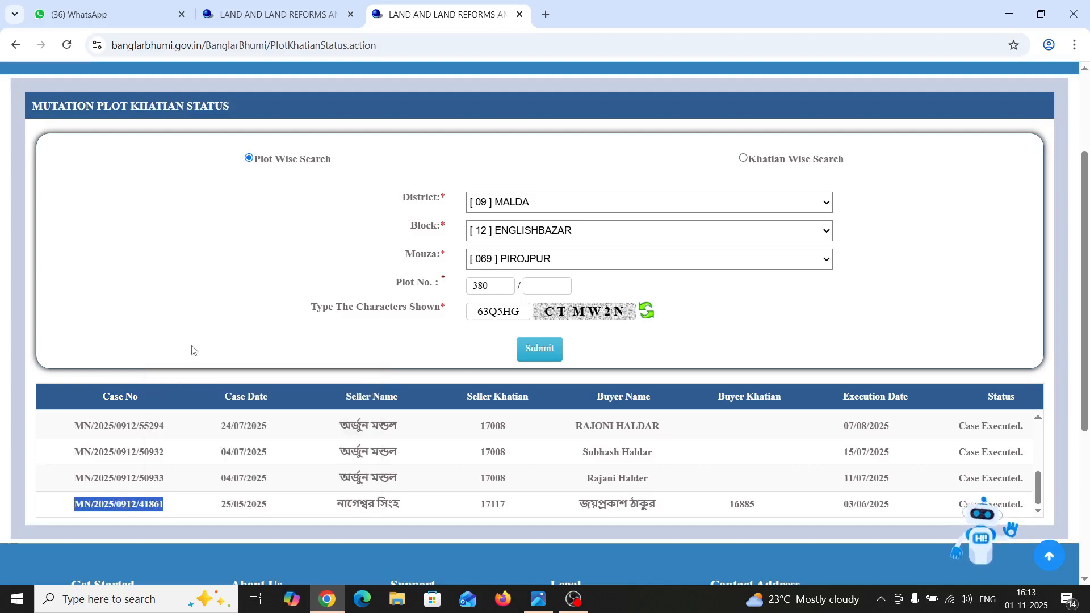
{"action": "scroll", "coordinate": [436, 204], "scroll_direction": "up", "scroll_amount": 3}
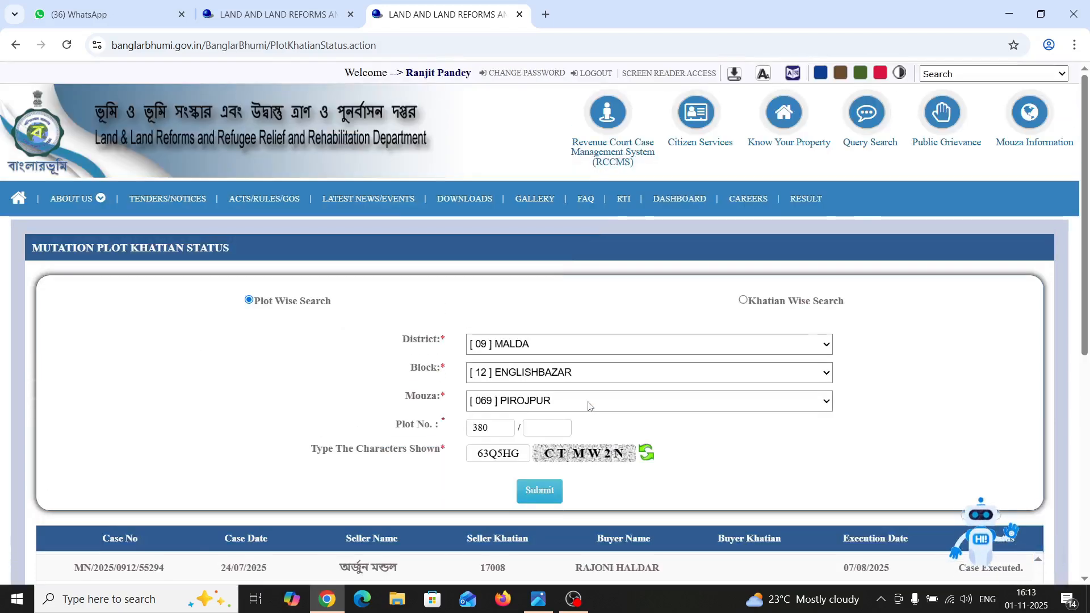
Go via Citizen Services and Online Service Status to the Mutation Status page
{"action": "left_click", "coordinate": [697, 113]}
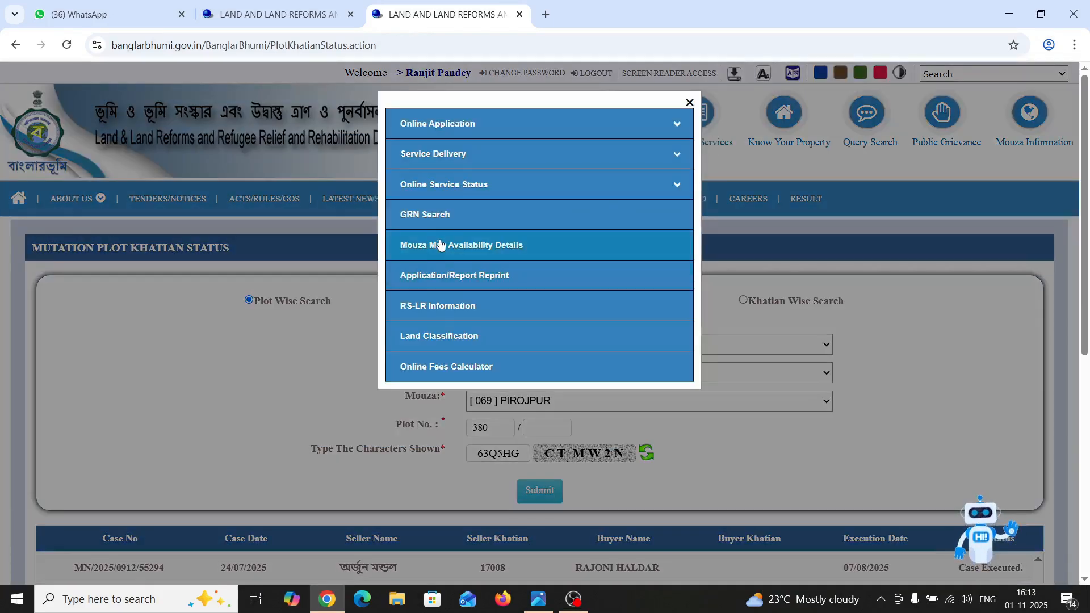
{"action": "left_click", "coordinate": [448, 184]}
{"action": "left_click", "coordinate": [451, 211]}
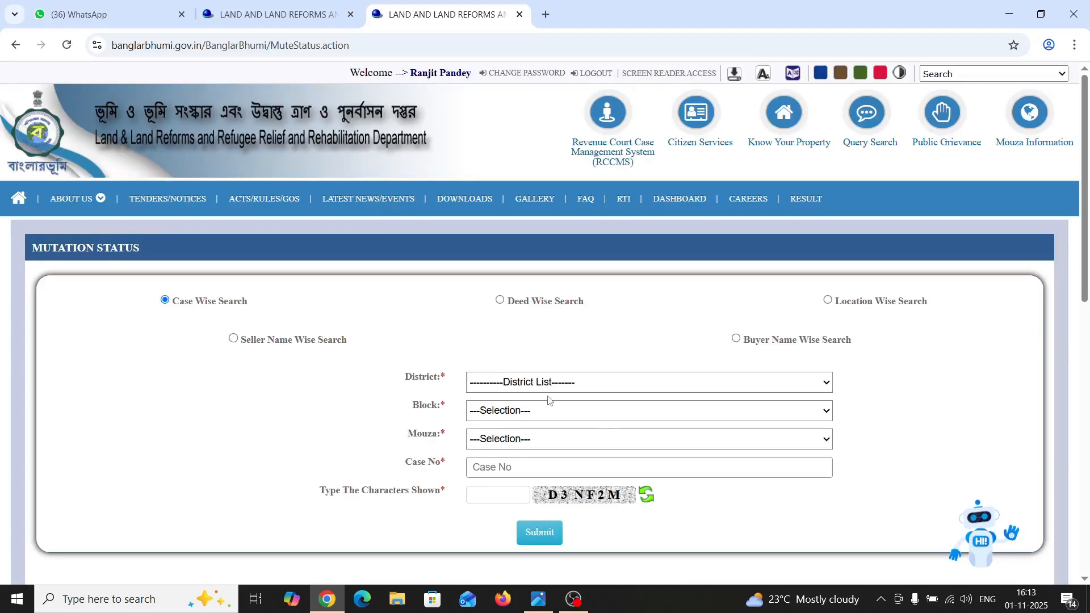
Select district MALDA, block ENGLISHBAZAR and mouza PIROJPUR
{"action": "left_click", "coordinate": [509, 382]}
{"action": "left_click", "coordinate": [512, 186]}
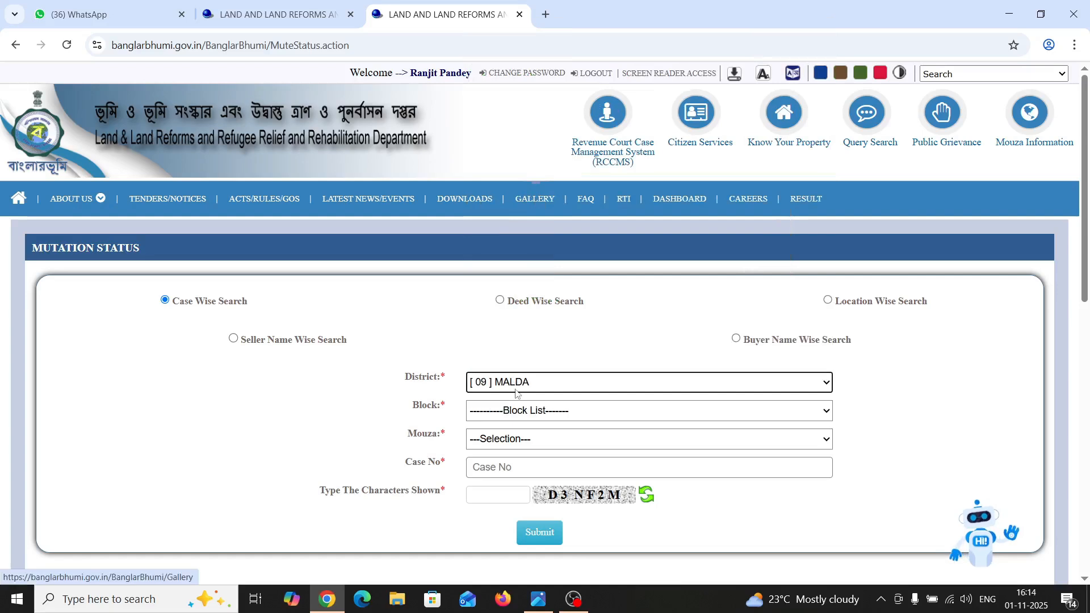
{"action": "left_click", "coordinate": [509, 410]}
{"action": "left_click", "coordinate": [563, 339]}
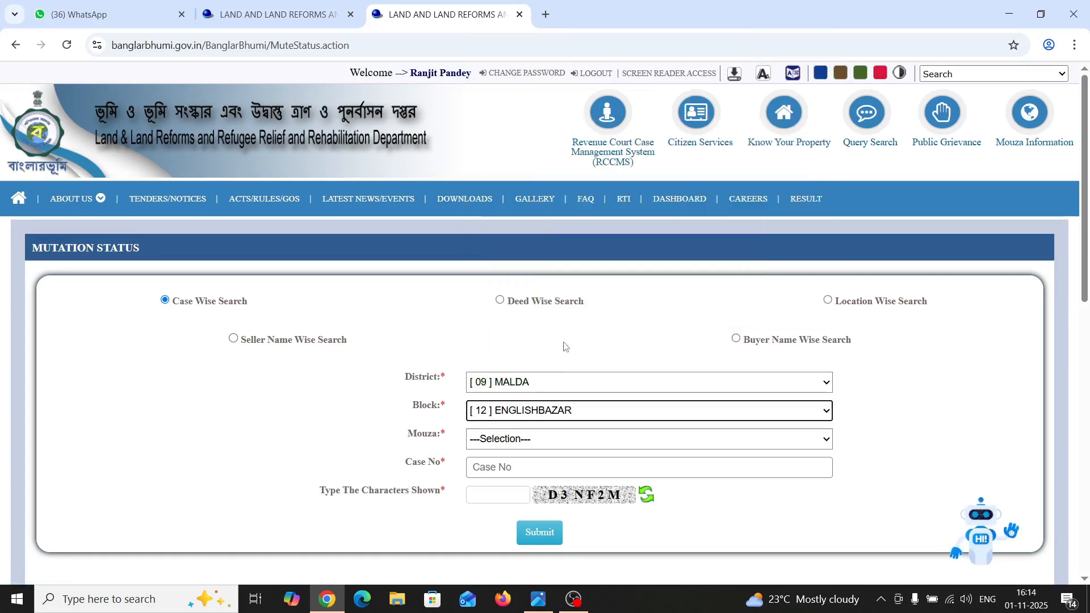
{"action": "left_click", "coordinate": [526, 439]}
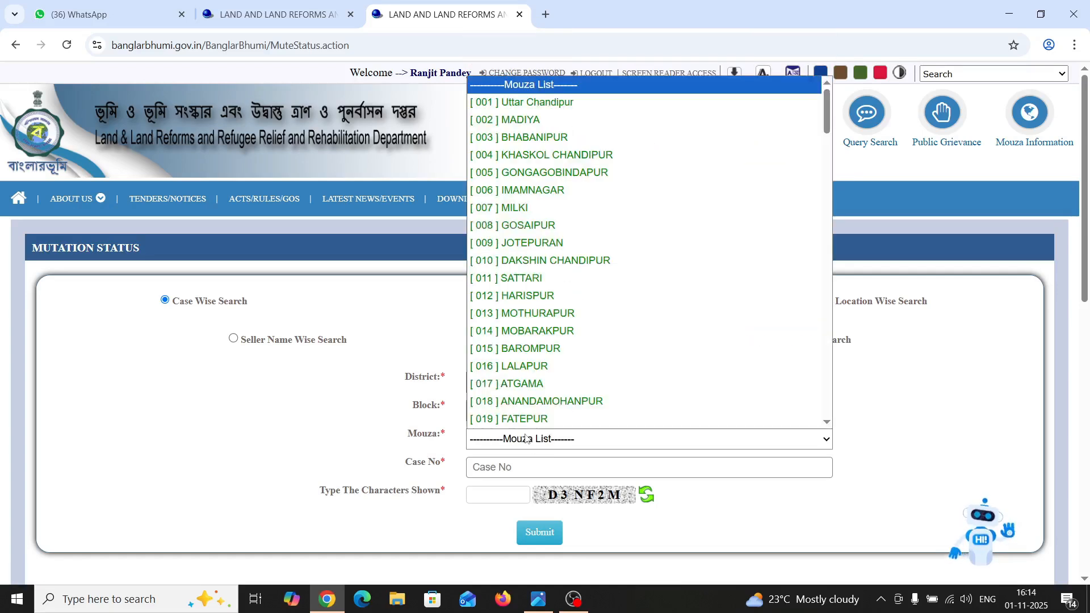
{"action": "scroll", "coordinate": [528, 361], "scroll_direction": "down", "scroll_amount": 5}
{"action": "scroll", "coordinate": [528, 360], "scroll_direction": "down", "scroll_amount": 5}
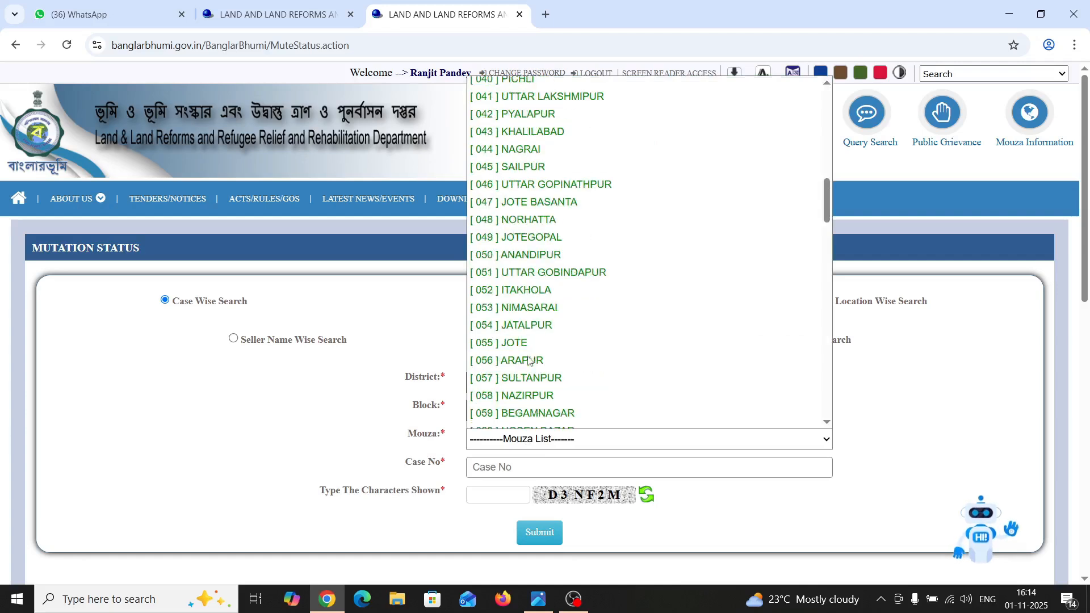
{"action": "scroll", "coordinate": [528, 361], "scroll_direction": "down", "scroll_amount": 8}
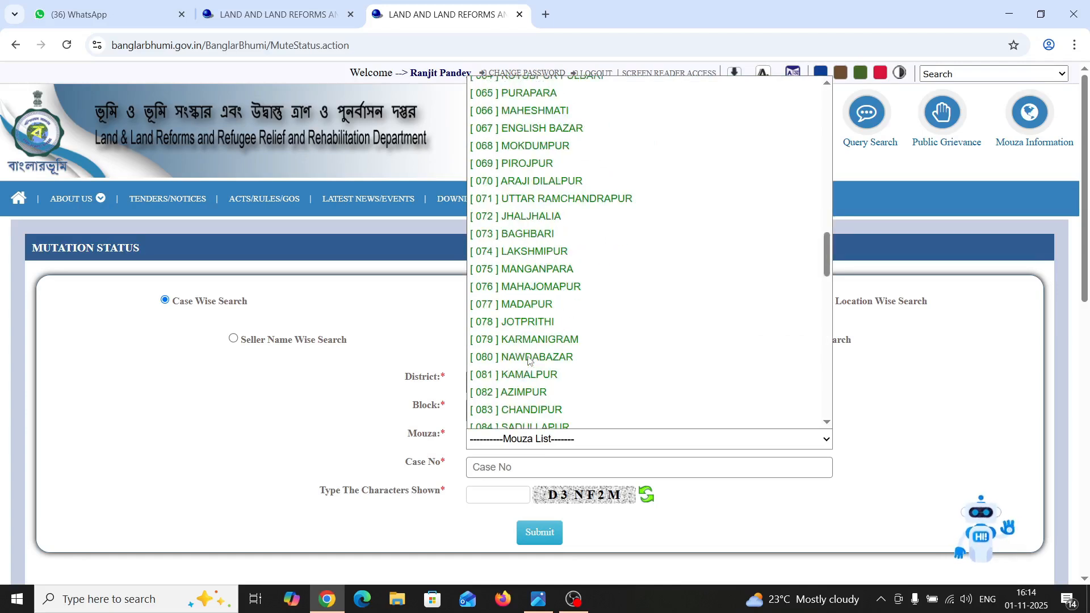
{"action": "left_click", "coordinate": [547, 166]}
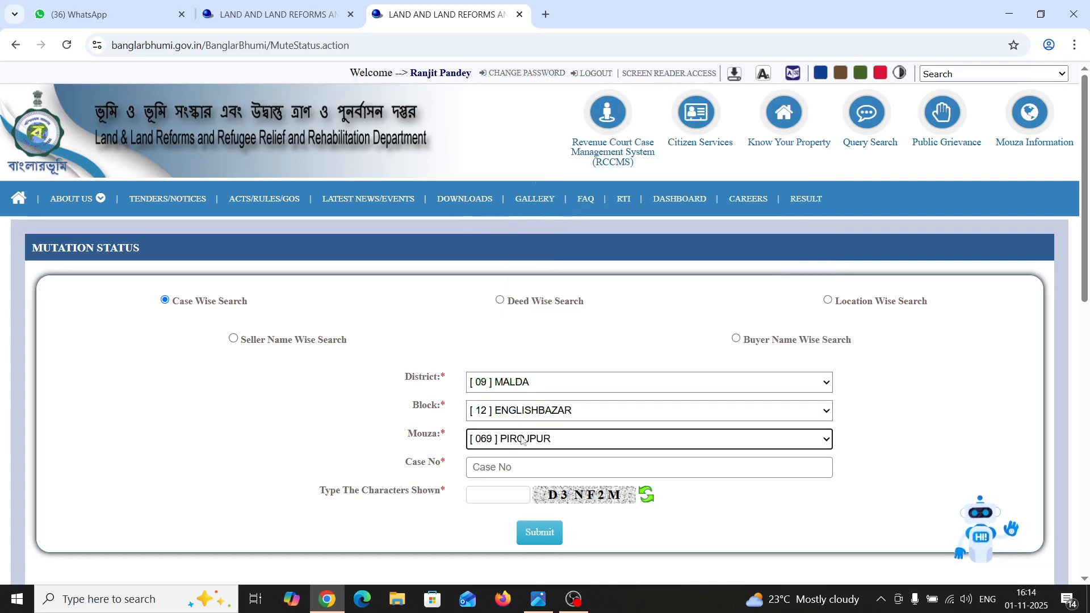
{"action": "left_click", "coordinate": [508, 467]}
{"action": "right_click", "coordinate": [509, 466]}
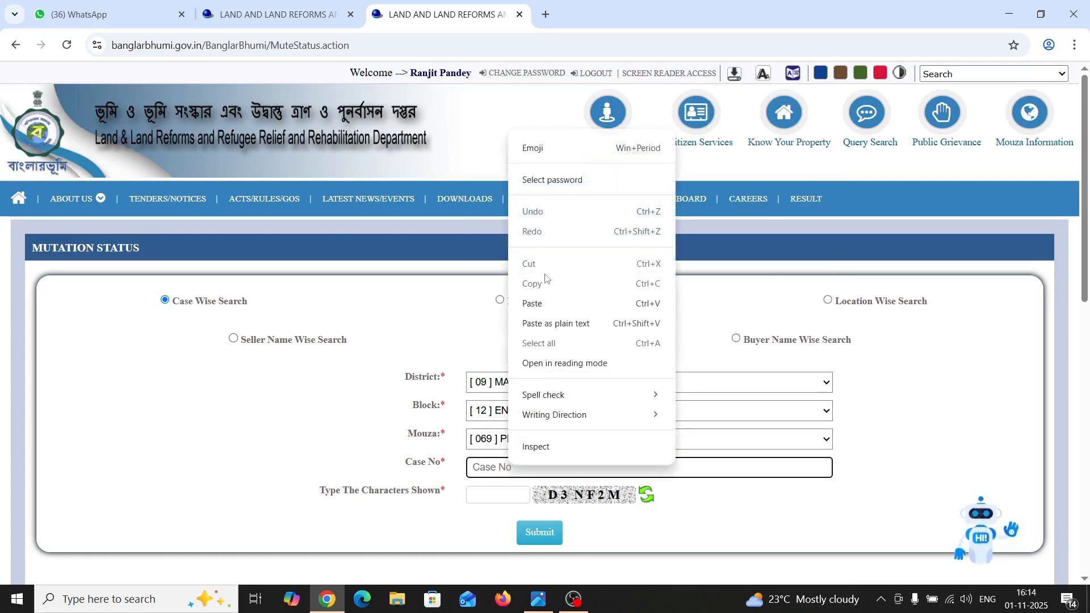
{"action": "left_click", "coordinate": [537, 304]}
{"action": "left_click", "coordinate": [497, 491]}
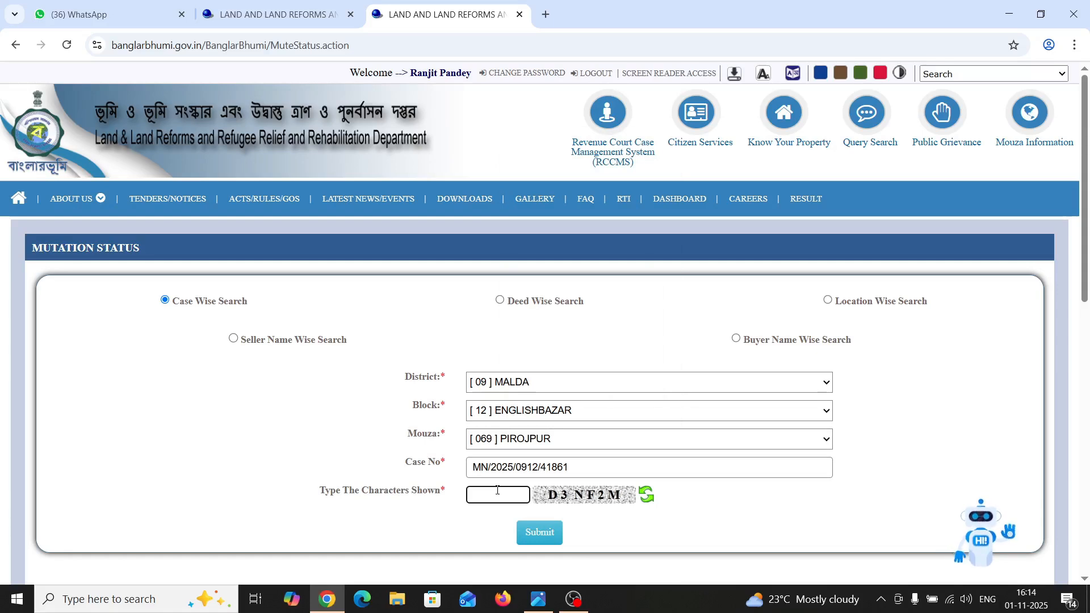
{"action": "type", "text": "D3NF2M"}
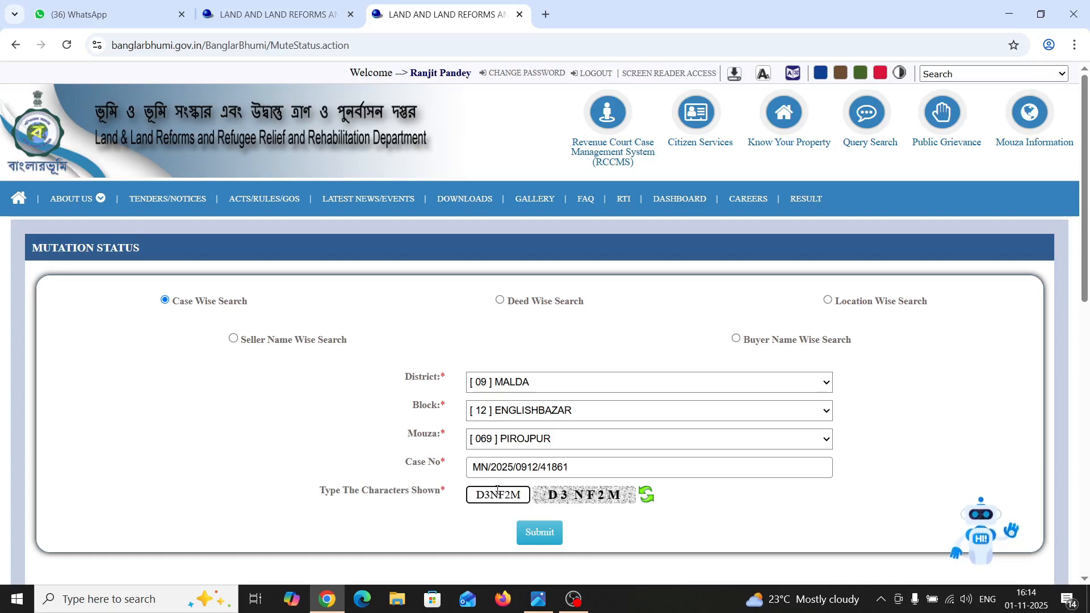
{"action": "left_click", "coordinate": [542, 533]}
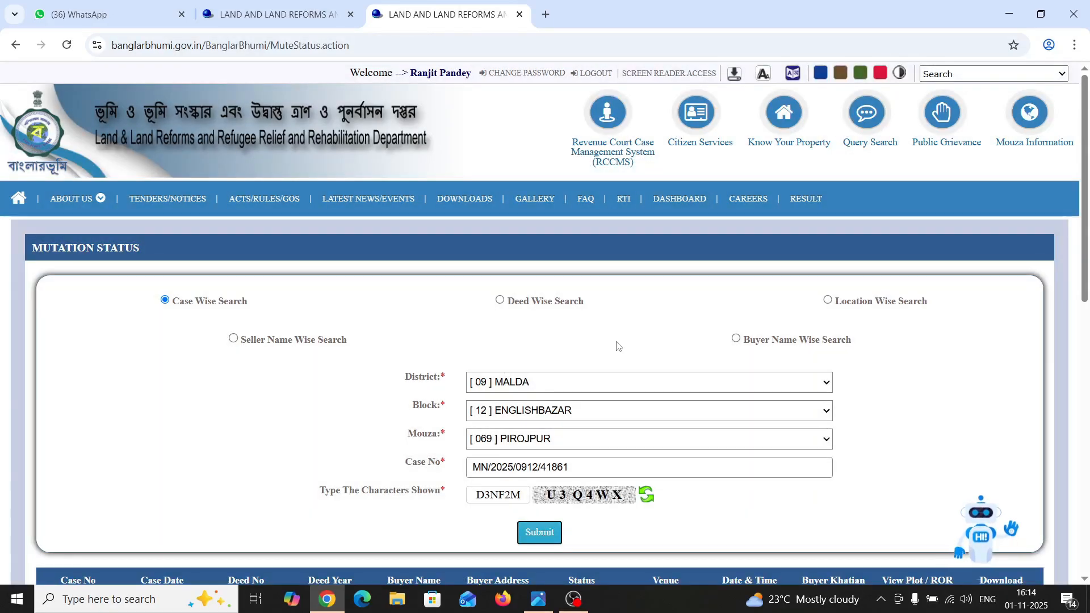
{"action": "scroll", "coordinate": [618, 345], "scroll_direction": "down", "scroll_amount": 4}
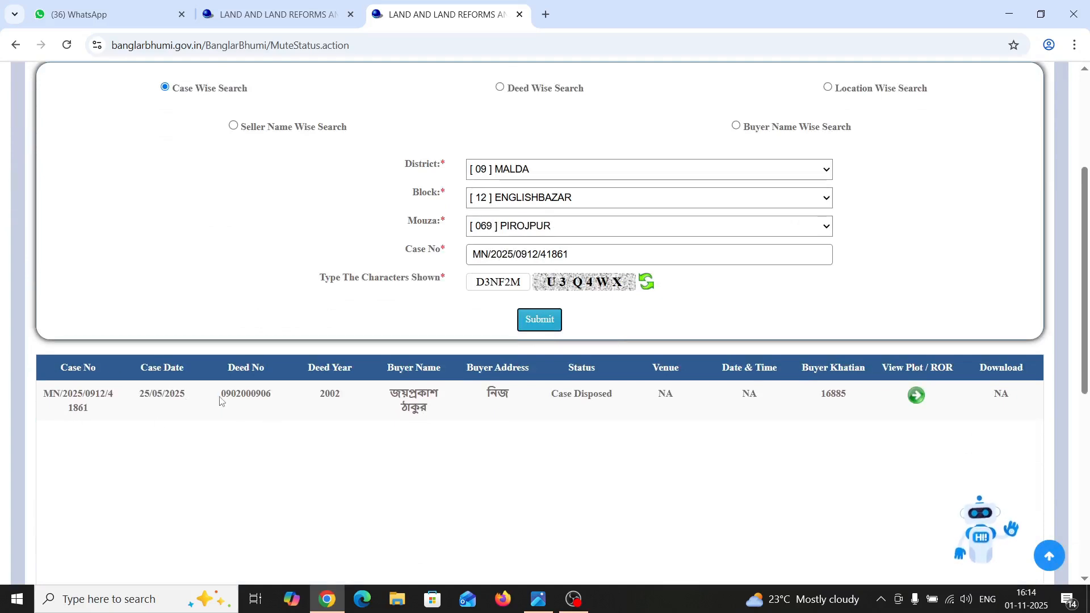
{"action": "left_click_drag", "start_coordinate": [221, 394], "coordinate": [276, 400]}
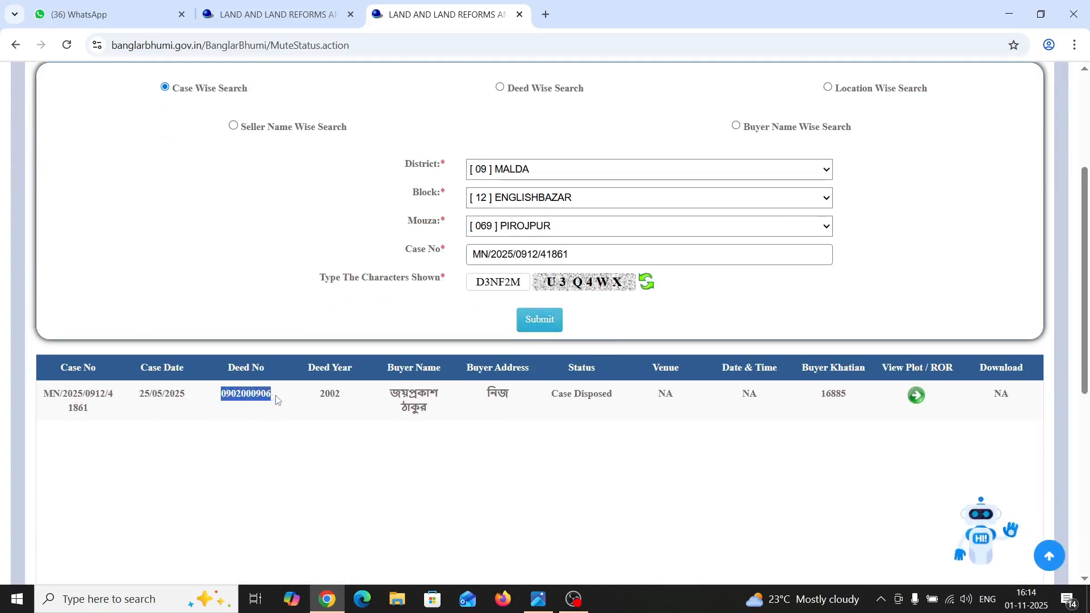
{"action": "left_click", "coordinate": [246, 420]}
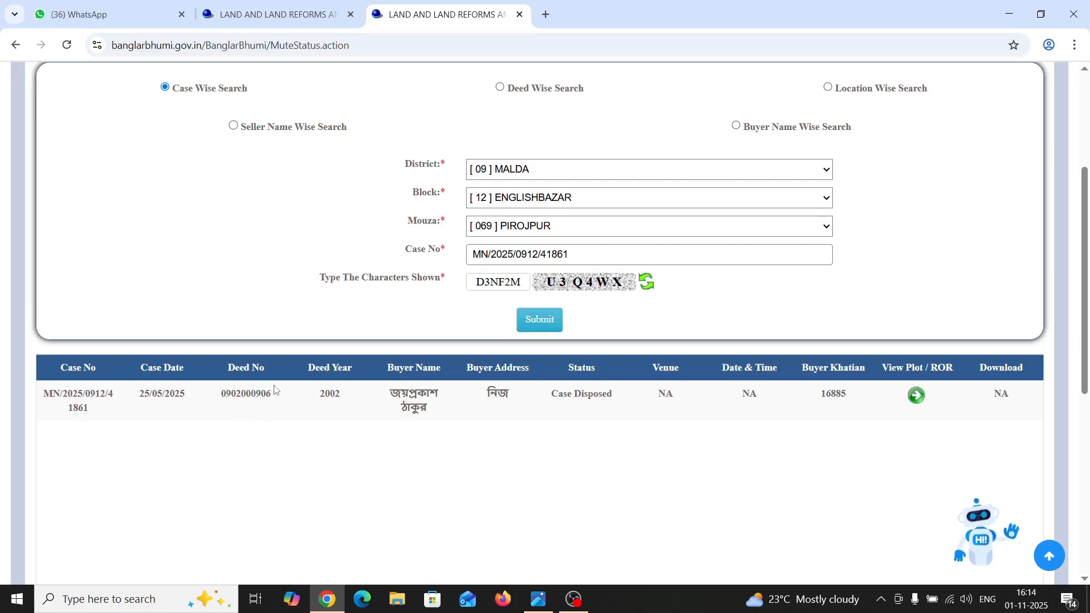
{"action": "left_click_drag", "start_coordinate": [281, 394], "coordinate": [249, 407]}
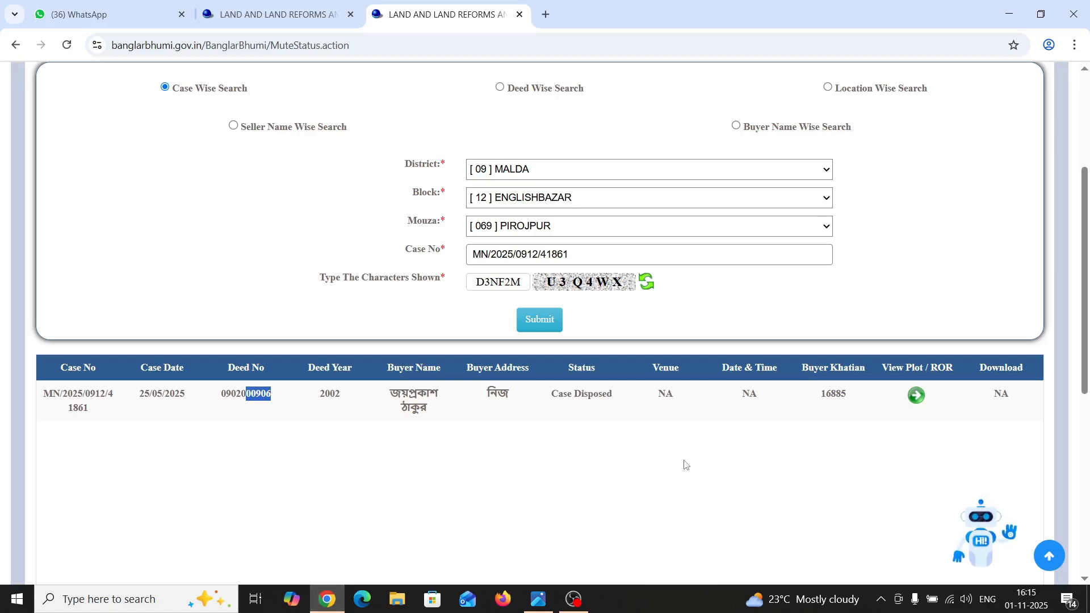
{"action": "scroll", "coordinate": [705, 453], "scroll_direction": "down", "scroll_amount": 4}
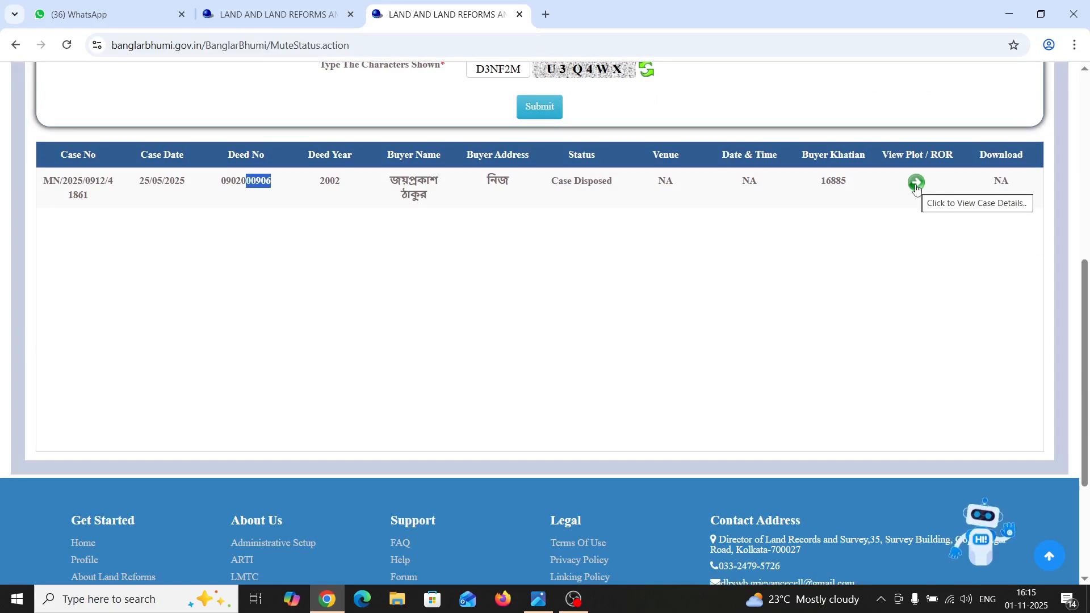
Expand View Plot / ROR and highlight seller khatian 17117, plot 380 and share area 0.0037
{"action": "left_click", "coordinate": [916, 183]}
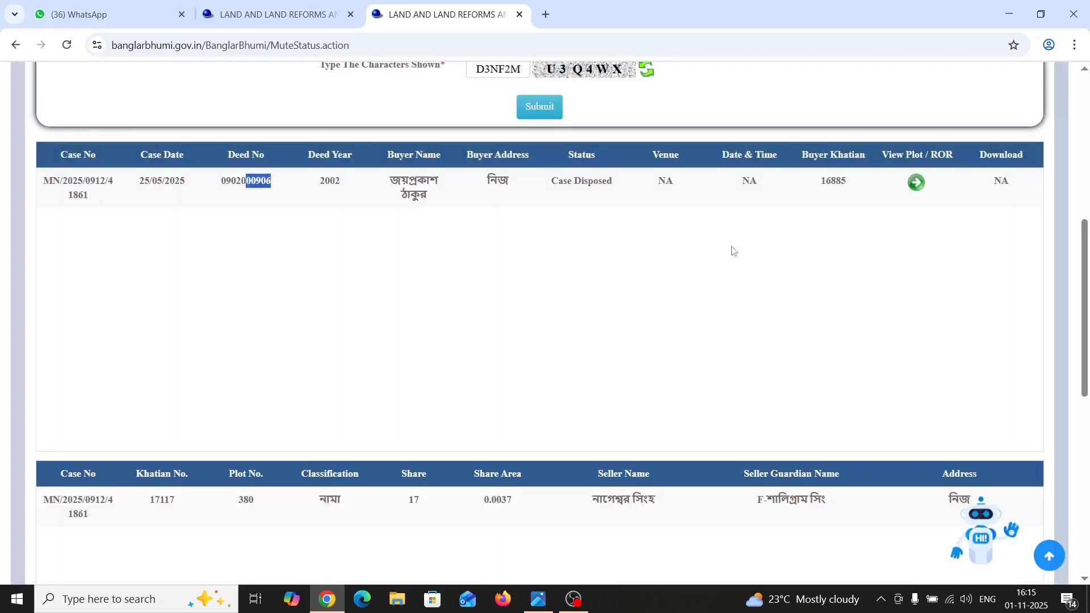
{"action": "scroll", "coordinate": [676, 365], "scroll_direction": "down", "scroll_amount": 3}
{"action": "scroll", "coordinate": [676, 365], "scroll_direction": "down", "scroll_amount": 3}
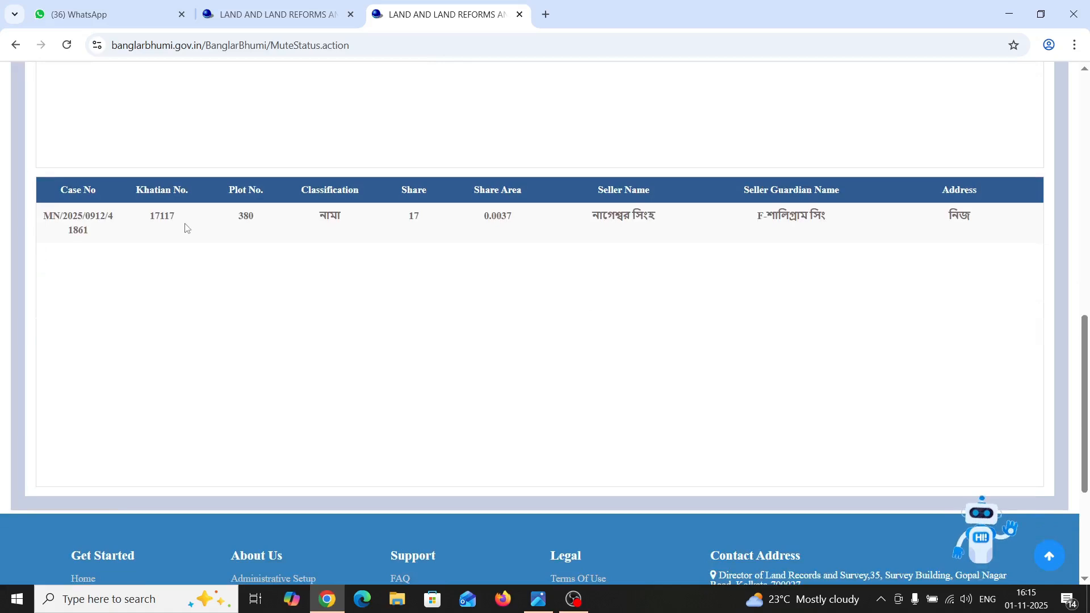
{"action": "double_click", "coordinate": [157, 228]}
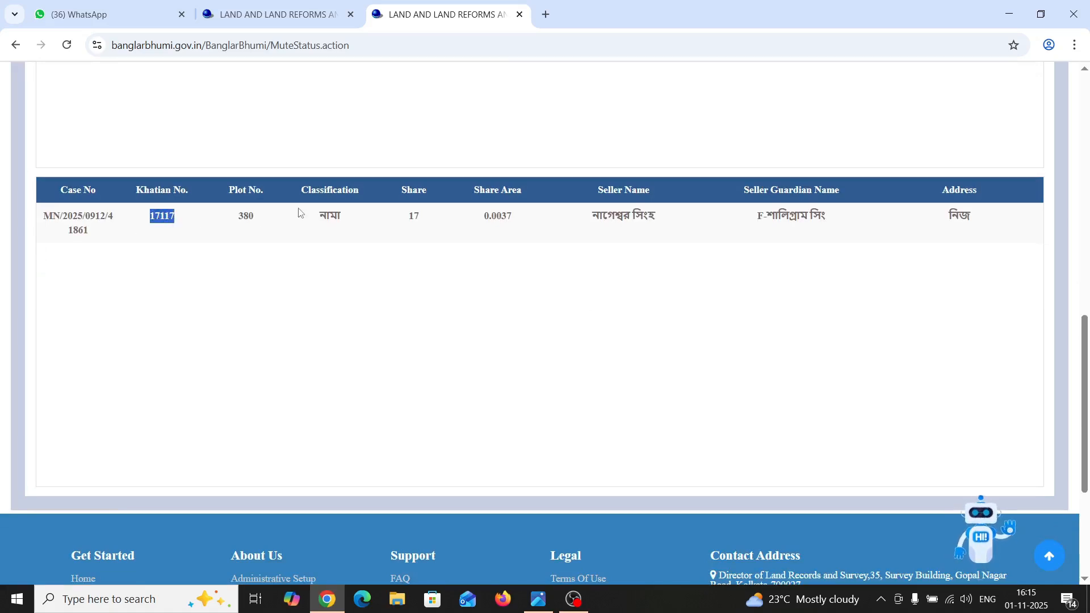
{"action": "left_click_drag", "start_coordinate": [246, 217], "coordinate": [336, 221]}
{"action": "double_click", "coordinate": [498, 216]}
{"action": "left_click_drag", "start_coordinate": [603, 215], "coordinate": [725, 221]}
{"action": "scroll", "coordinate": [772, 285], "scroll_direction": "down", "scroll_amount": 4}
{"action": "scroll", "coordinate": [775, 291], "scroll_direction": "up", "scroll_amount": 2}
{"action": "scroll", "coordinate": [773, 289], "scroll_direction": "up", "scroll_amount": 14}
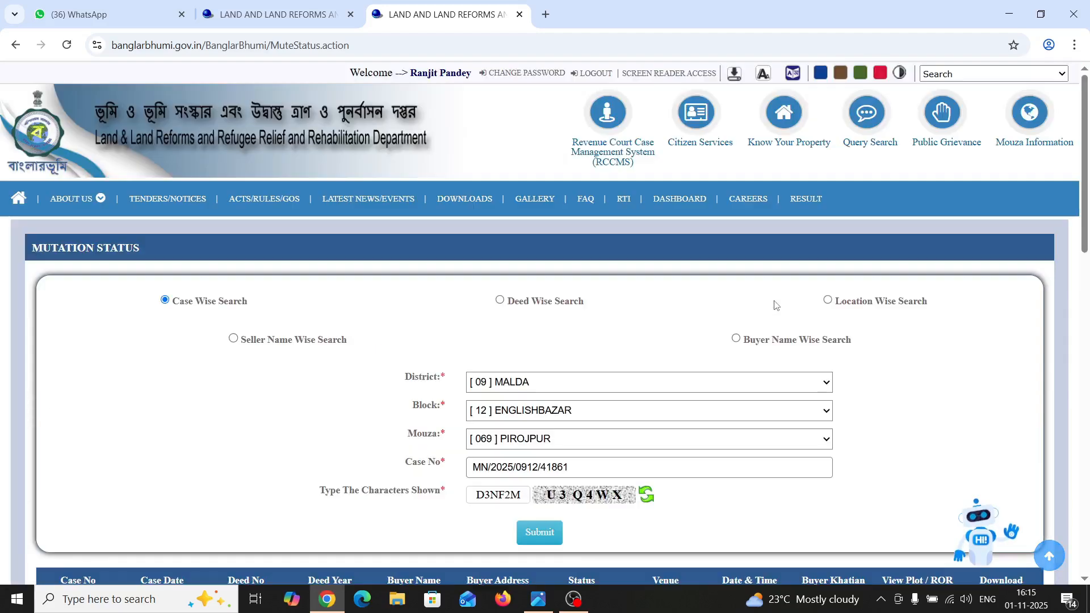
Dismiss the Citizen Services list and go to the Know Your Property Khatian & Plot Information form
{"action": "left_click", "coordinate": [709, 143]}
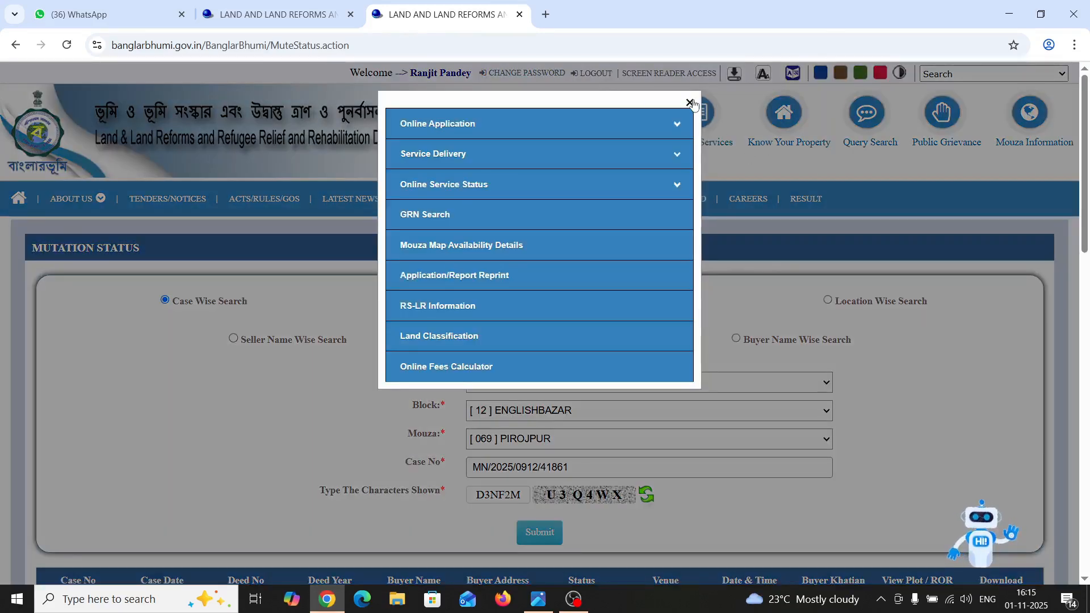
{"action": "left_click", "coordinate": [765, 145]}
{"action": "left_click", "coordinate": [765, 146]}
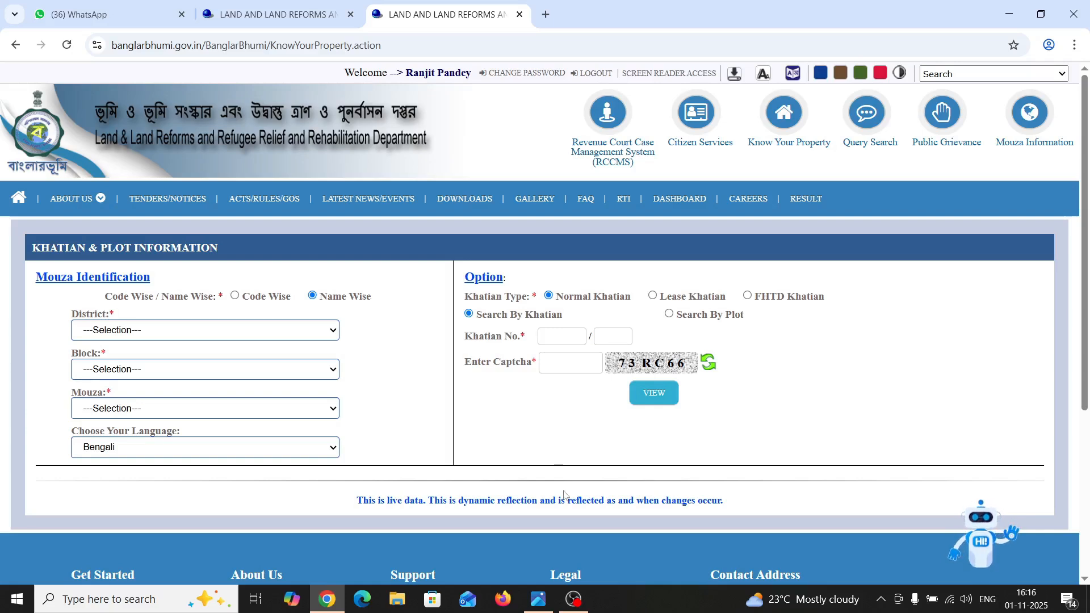
{"action": "mouse_move", "coordinate": [575, 599]}
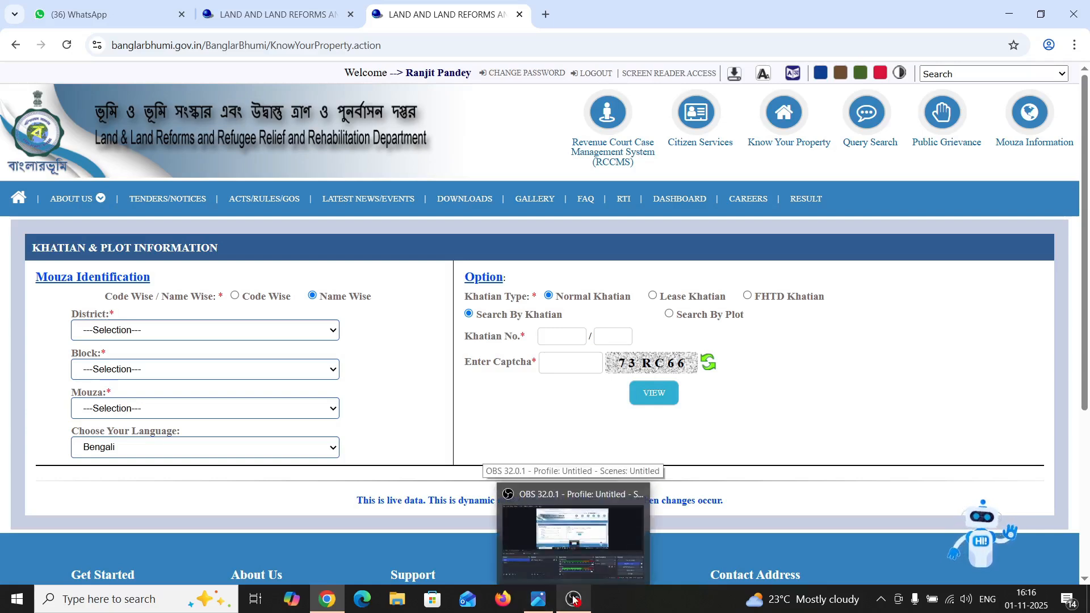